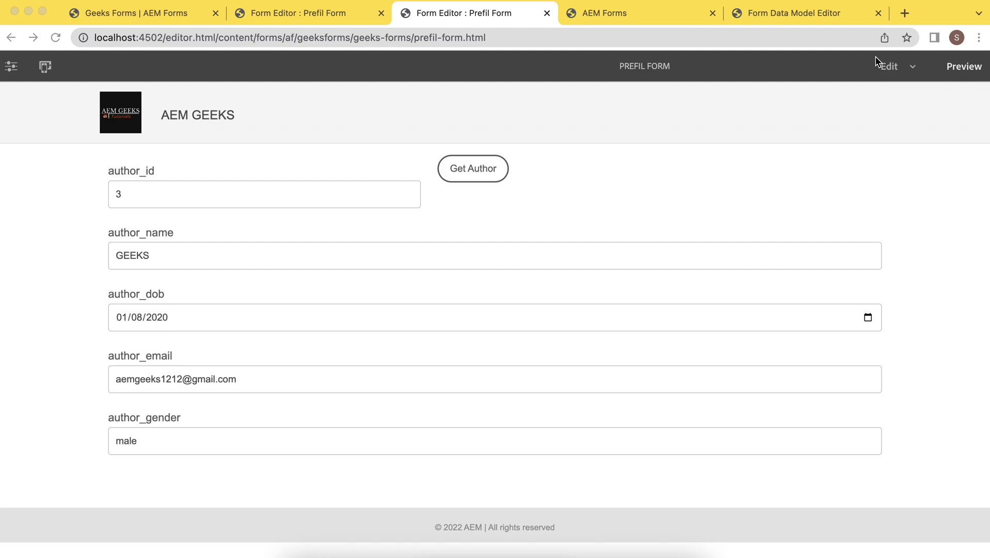
pyautogui.click(810, 8)
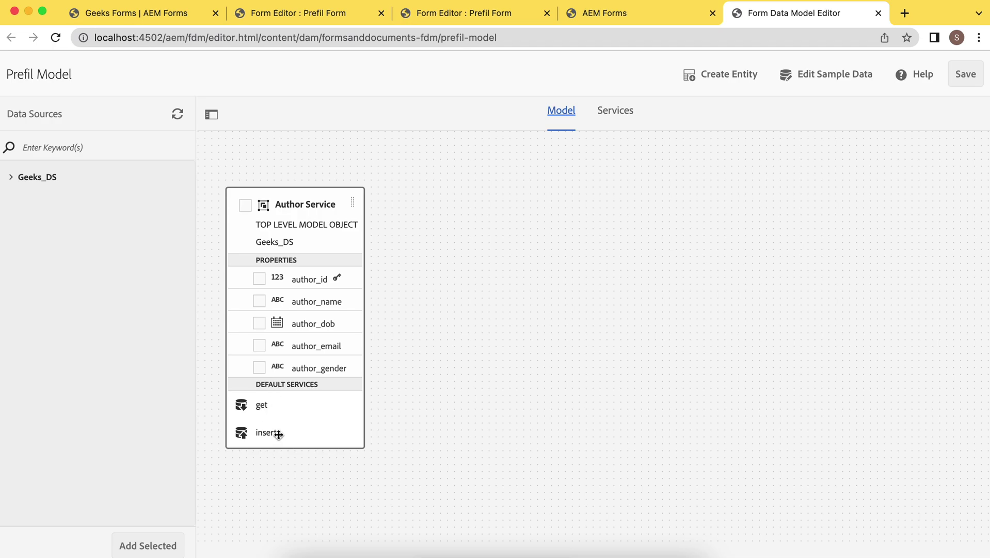
pyautogui.click(609, 118)
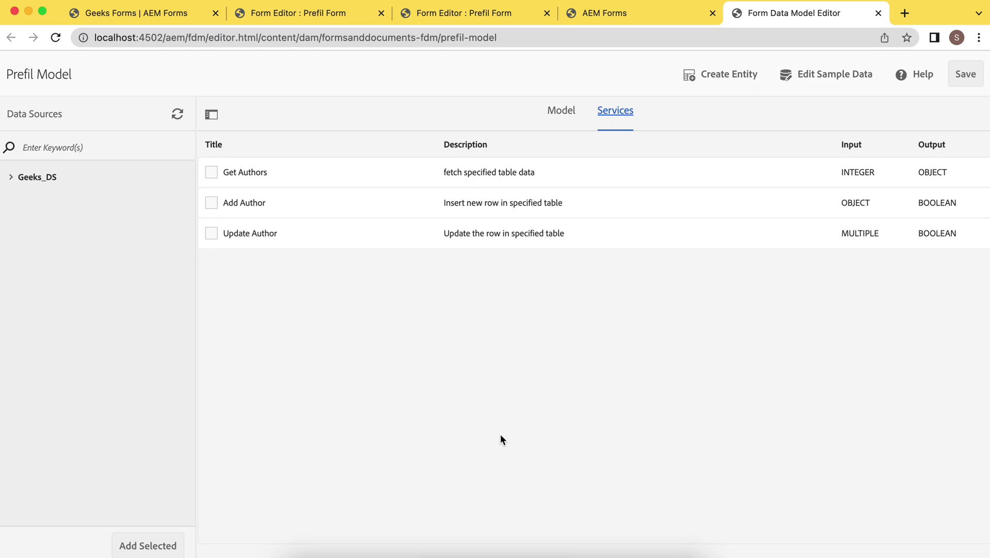
pyautogui.click(253, 171)
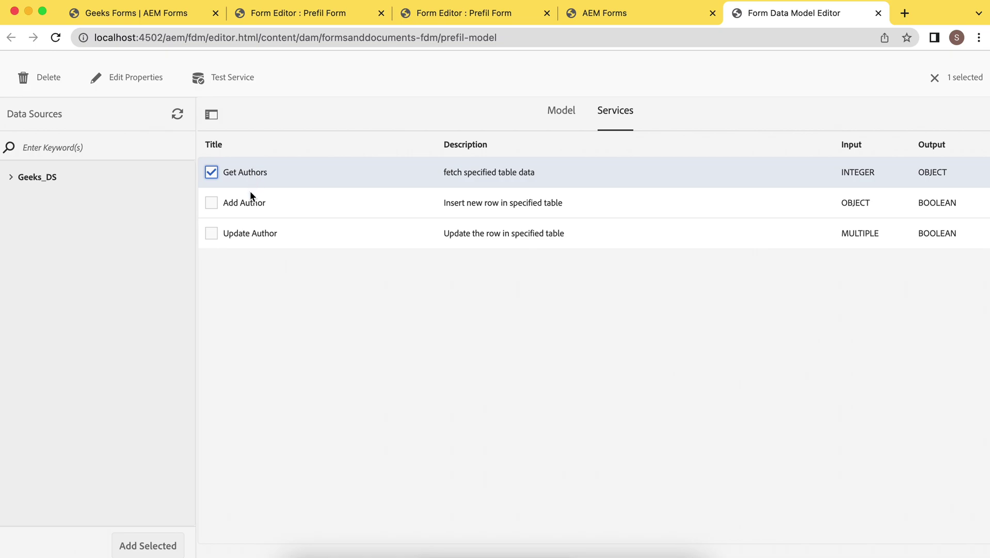
pyautogui.click(250, 206)
pyautogui.click(211, 174)
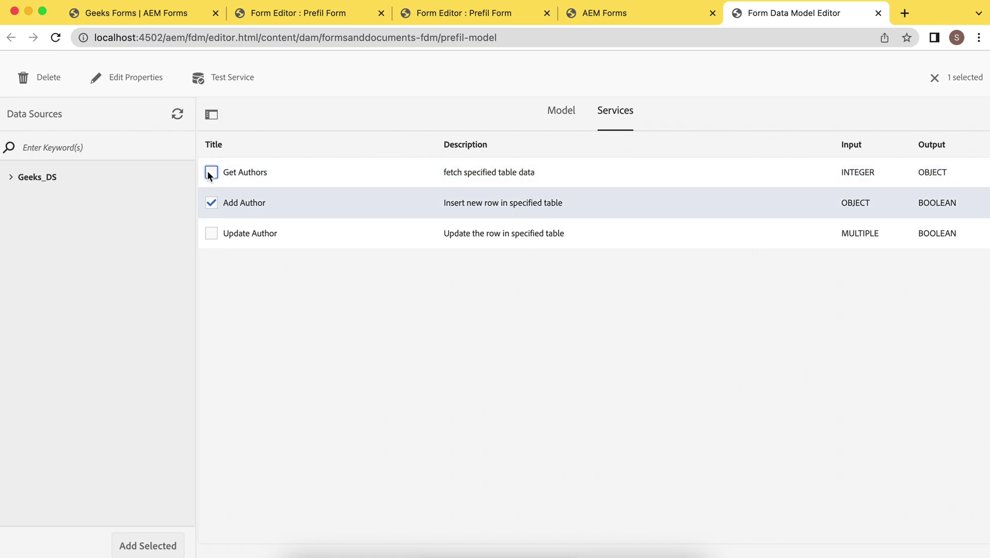
pyautogui.click(210, 238)
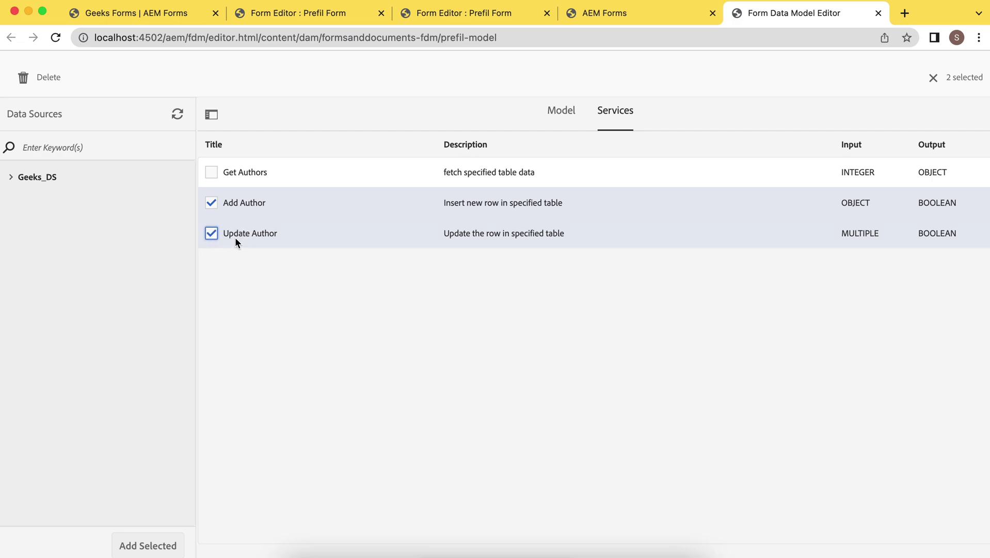
pyautogui.click(433, 22)
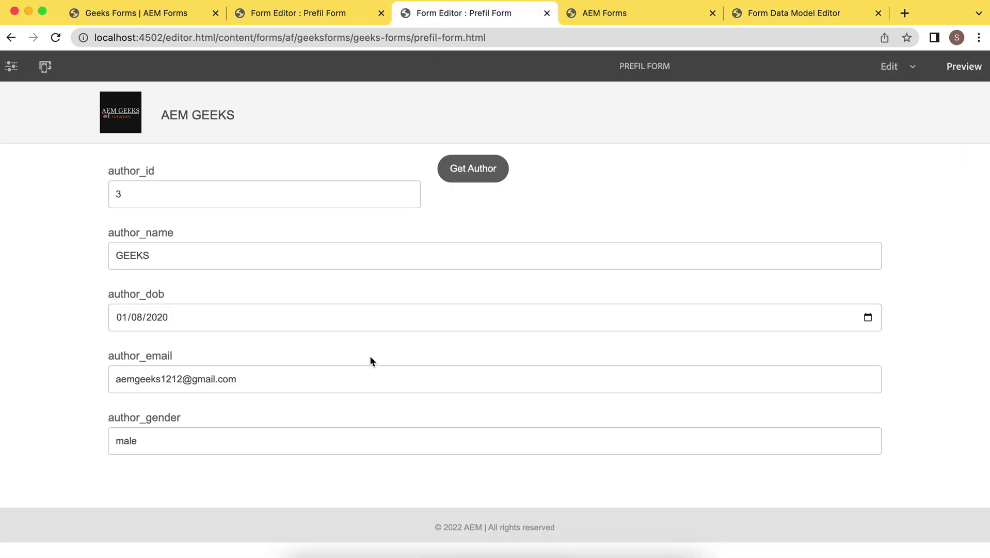
# Step: Insert a new Button component into the Author Service panel of the Prefil Form
pyautogui.click(331, 13)
pyautogui.scroll(-1, 356, 440)
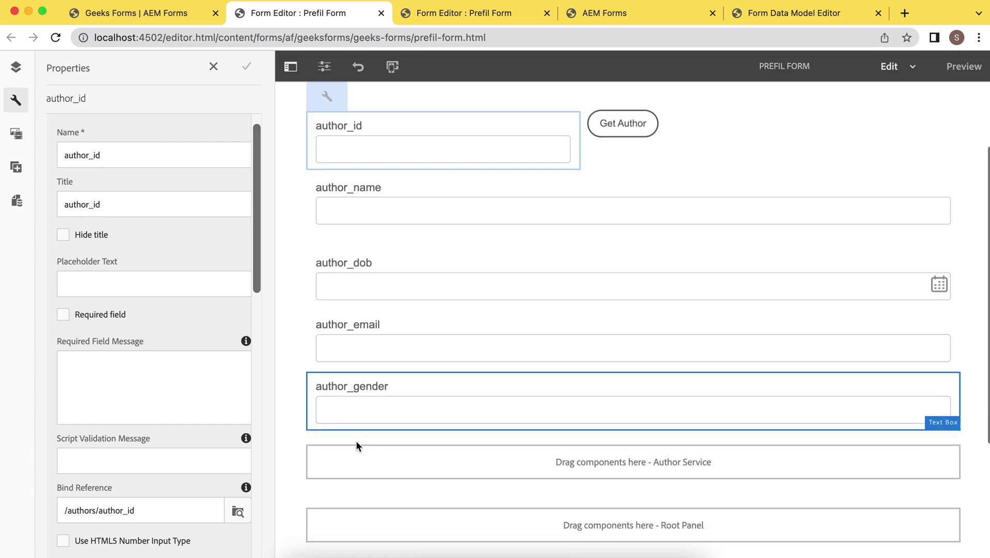
pyautogui.scroll(-2, 356, 440)
pyautogui.click(408, 380)
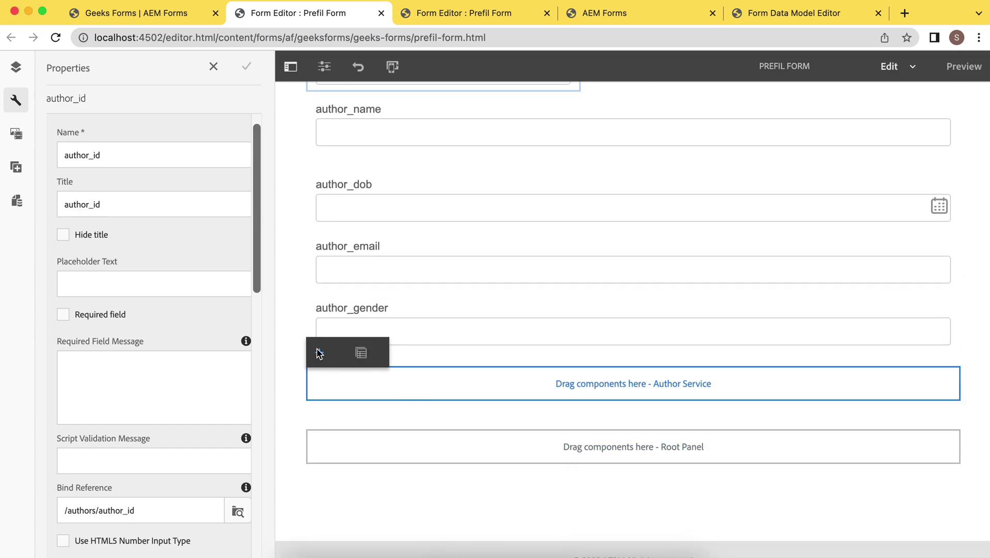
pyautogui.click(319, 354)
pyautogui.click(415, 261)
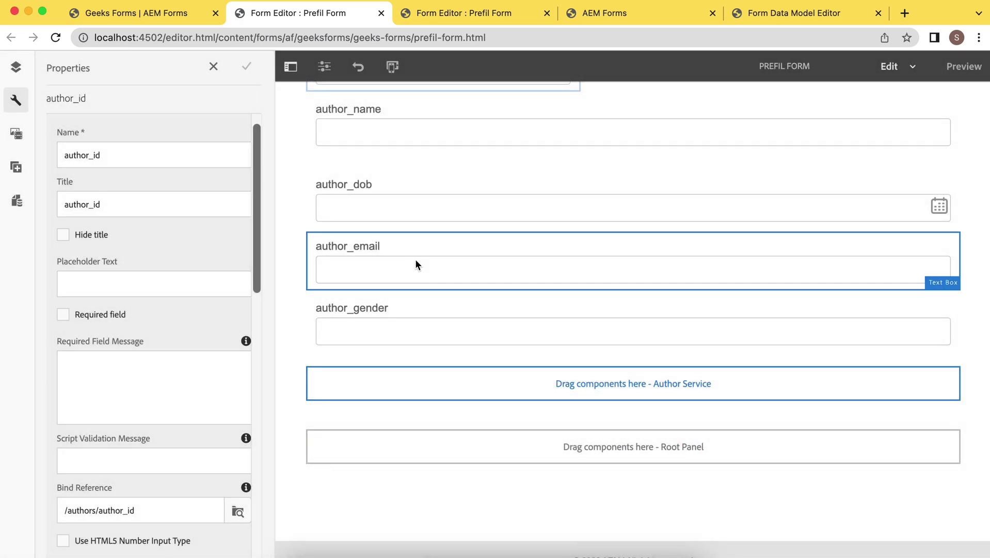
# Step: Name the button save_author, title it Add Author, hide it, and save
pyautogui.click(319, 339)
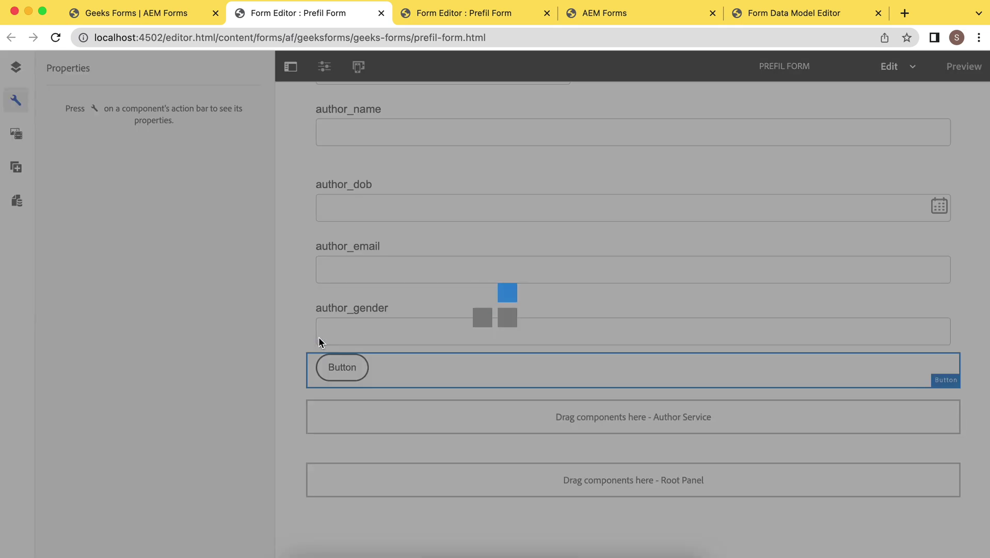
pyautogui.moveTo(197, 177); pyautogui.dragTo(59, 176)
pyautogui.write('save')
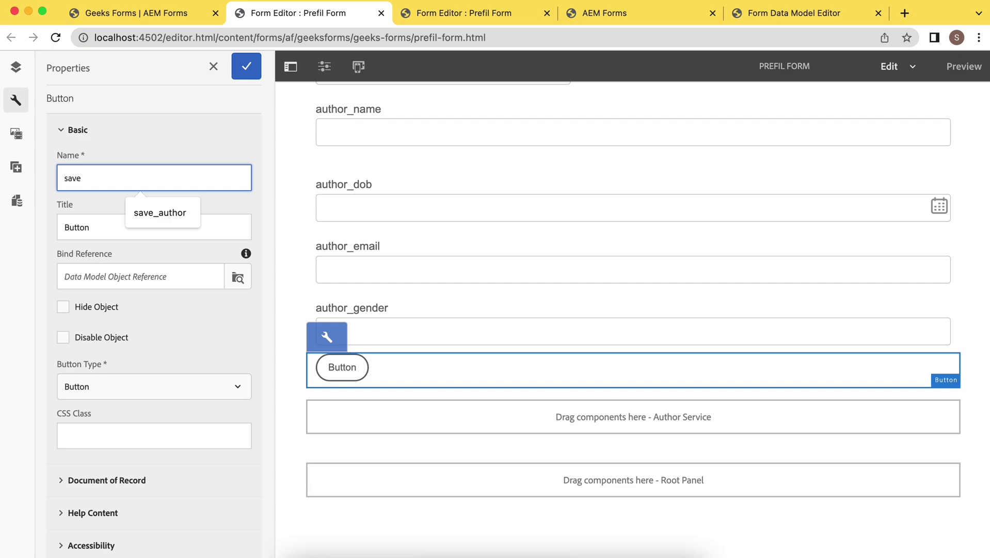
pyautogui.press('Down')
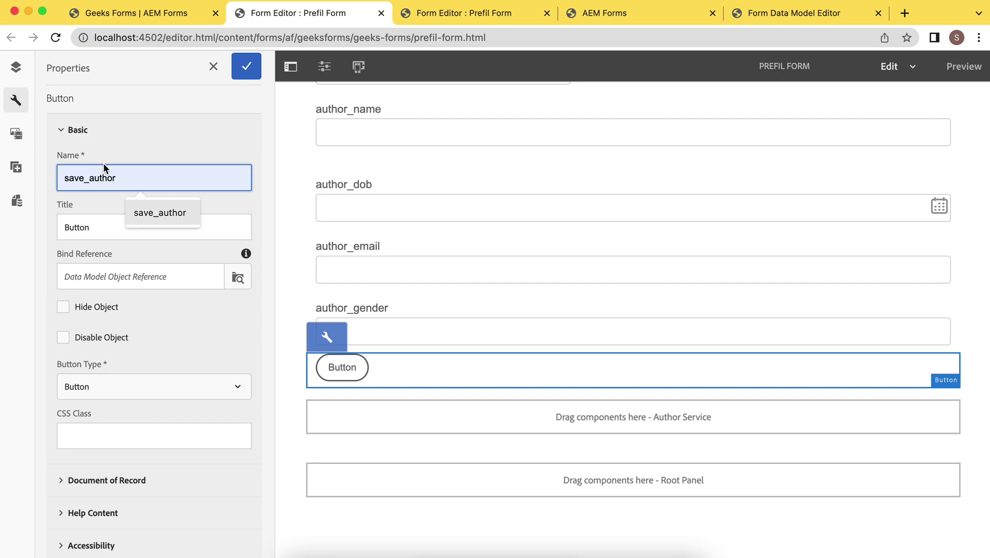
pyautogui.click(148, 211)
pyautogui.click(153, 299)
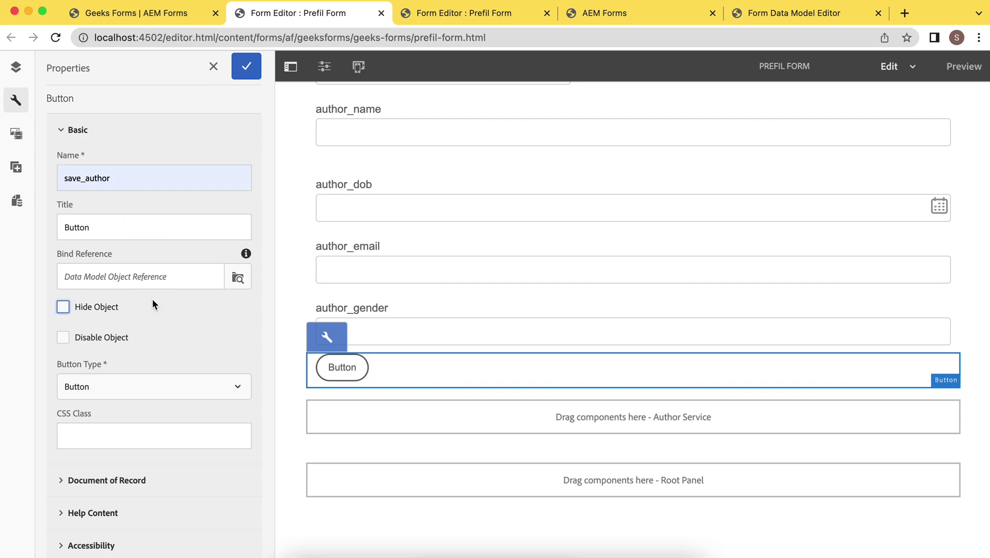
pyautogui.click(153, 299)
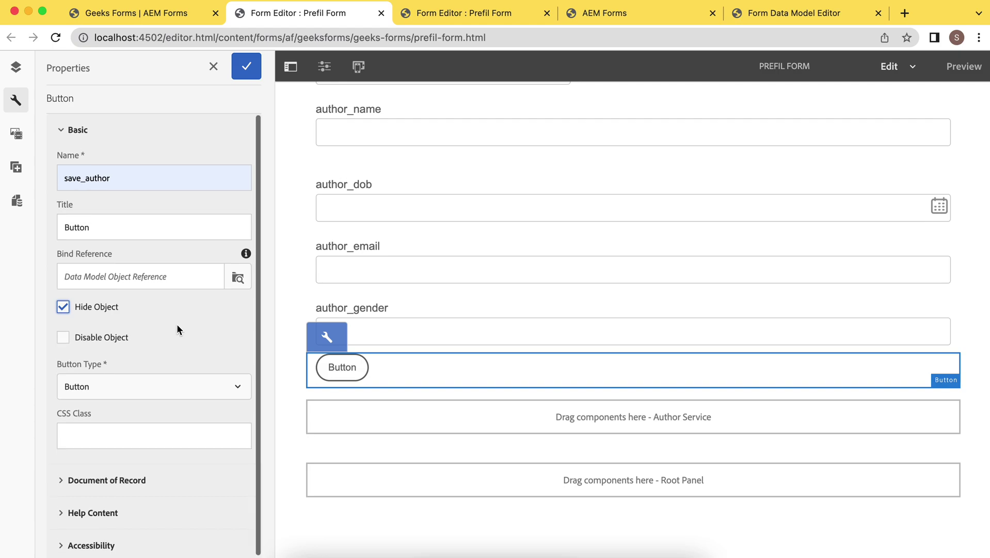
pyautogui.click(122, 228)
pyautogui.press('BackSpace')
pyautogui.press('BackSpace')
pyautogui.press('BackSpace')
pyautogui.press('BackSpace')
pyautogui.press('BackSpace')
pyautogui.press('BackSpace')
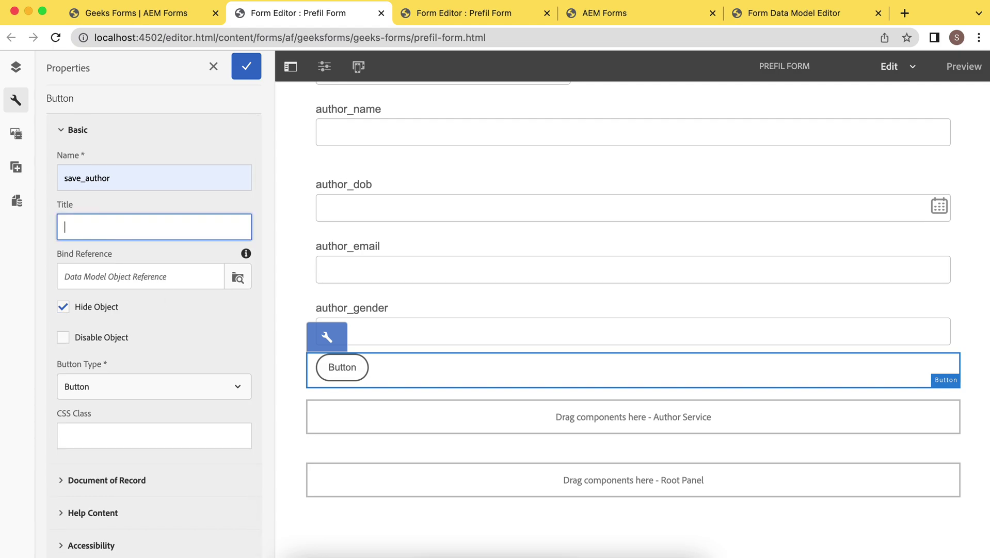
pyautogui.write('Add')
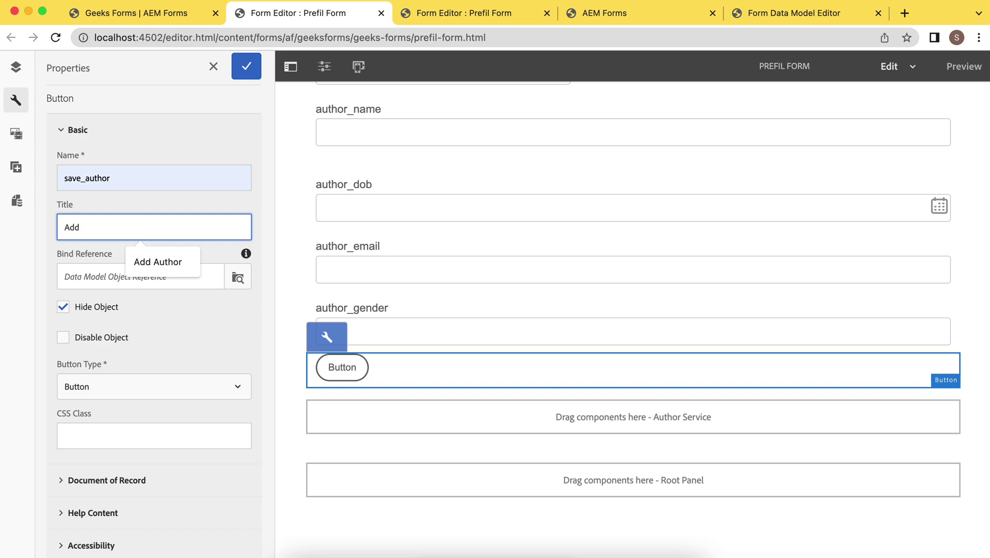
pyautogui.write(' aAuthor')
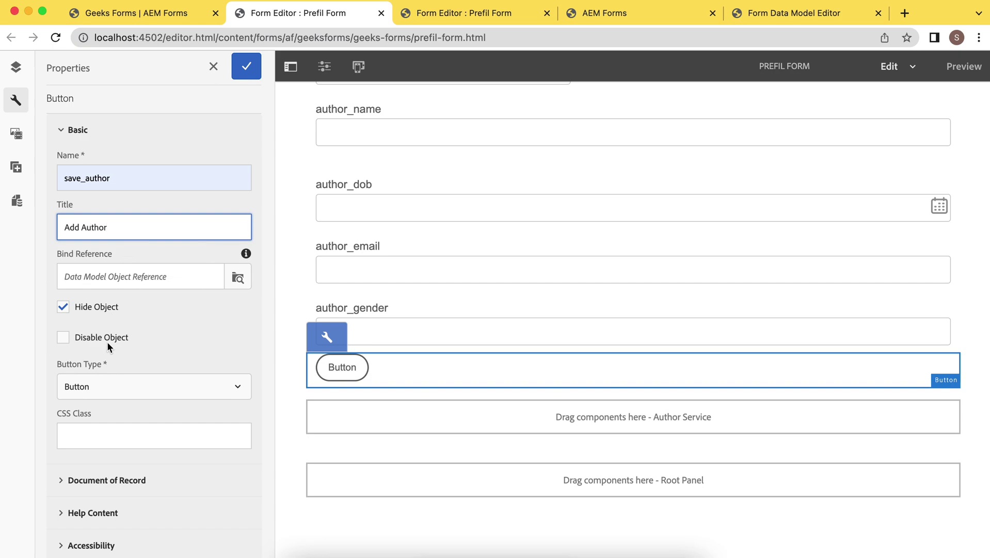
pyautogui.scroll(-1, 150, 365)
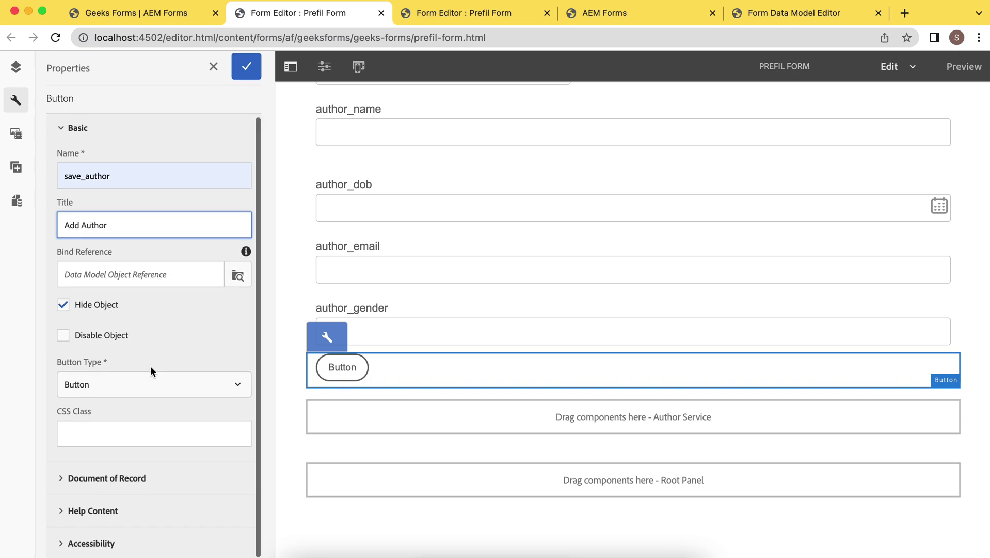
pyautogui.click(247, 66)
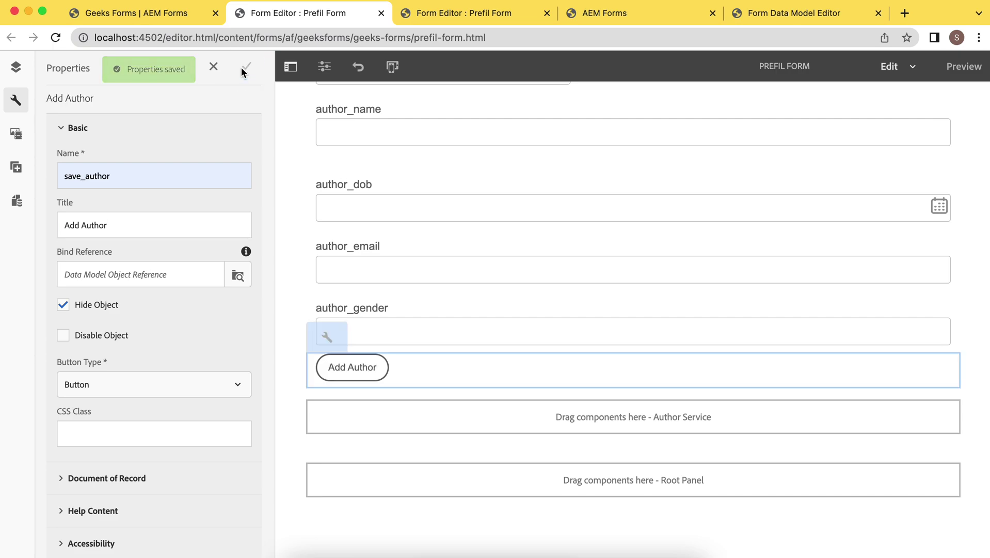
# Step: Select the Add Author button on the form to bring up its toolbar
pyautogui.scroll(5, 391, 197)
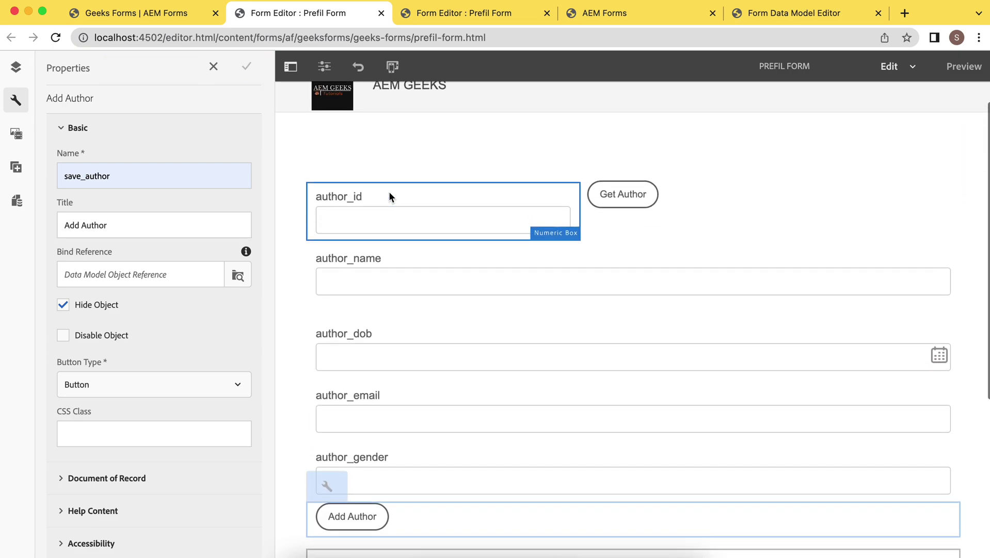
pyautogui.scroll(-5, 389, 192)
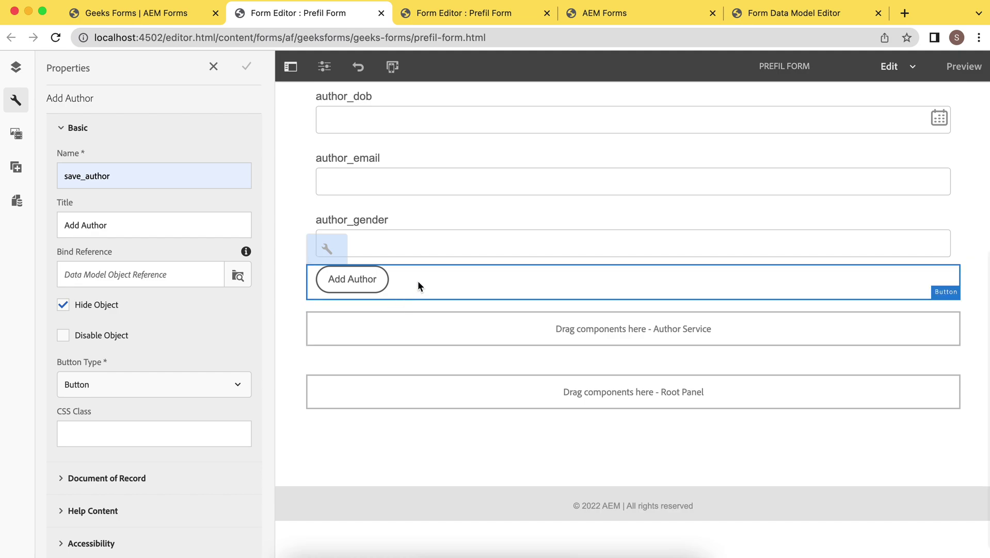
pyautogui.click(418, 280)
# Step: Open the Add Author button's rules and start a new rule triggered when it is clicked
pyautogui.click(362, 250)
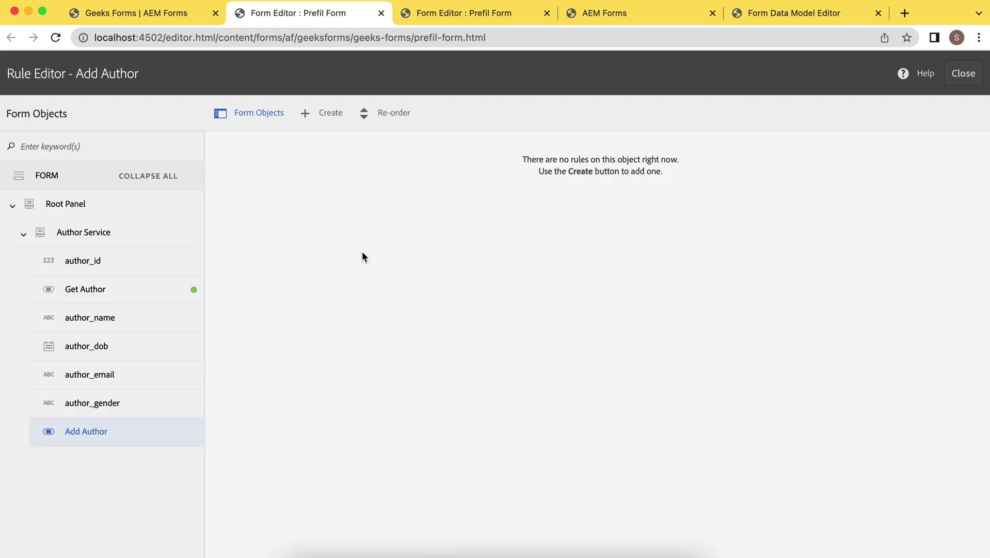
pyautogui.click(335, 113)
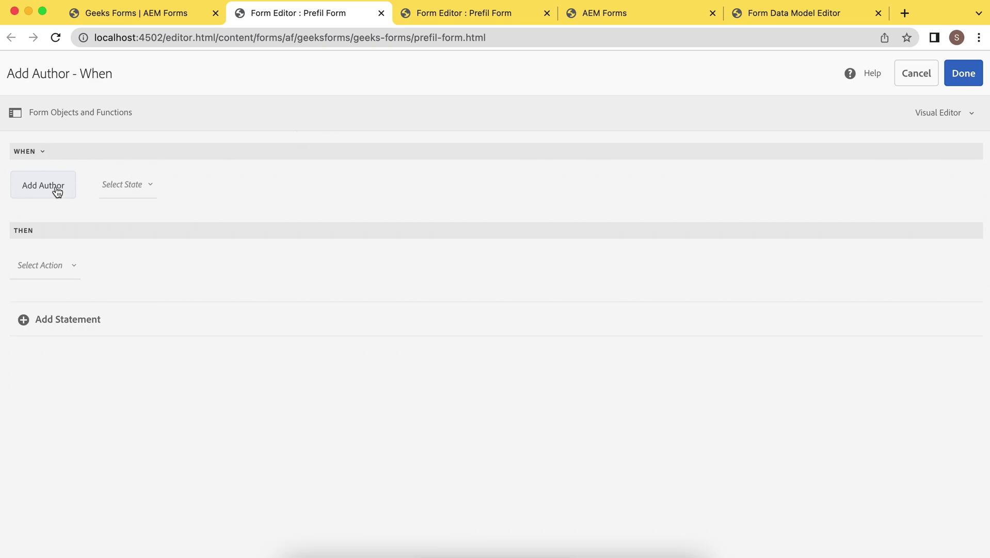
pyautogui.click(148, 192)
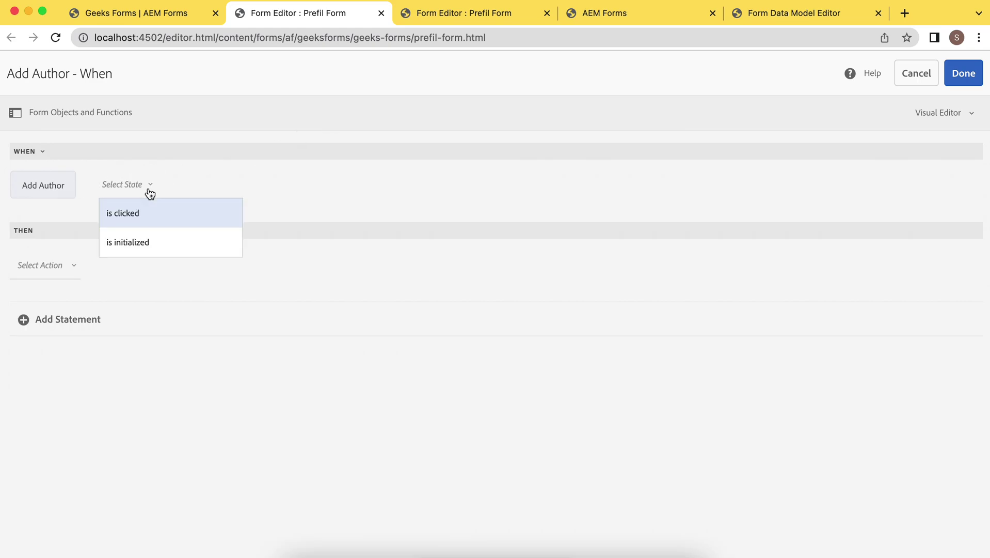
pyautogui.click(137, 217)
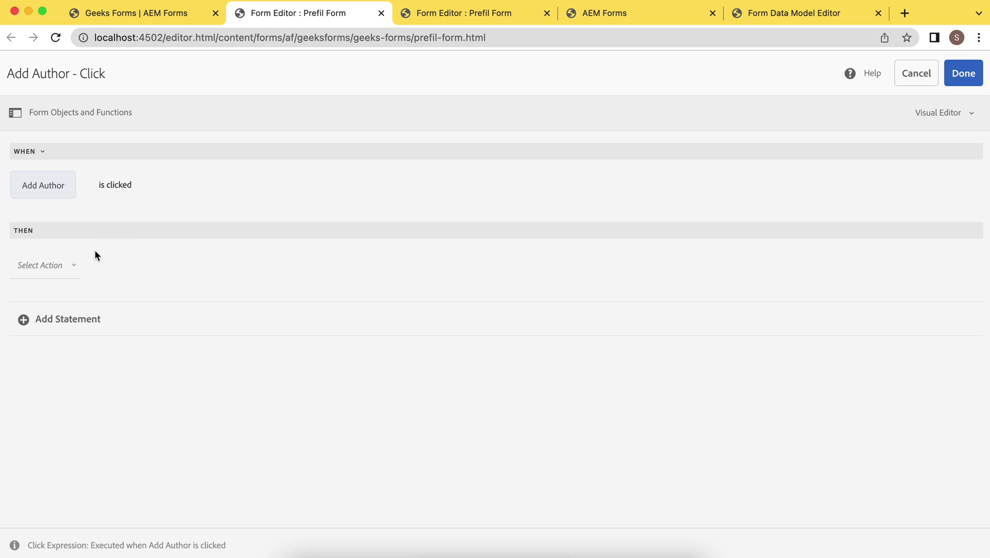
# Step: Set the rule's action to Invoke Service using Prefil Model's Add Author service
pyautogui.click(73, 265)
pyautogui.scroll(-3, 92, 372)
pyautogui.scroll(1, 91, 372)
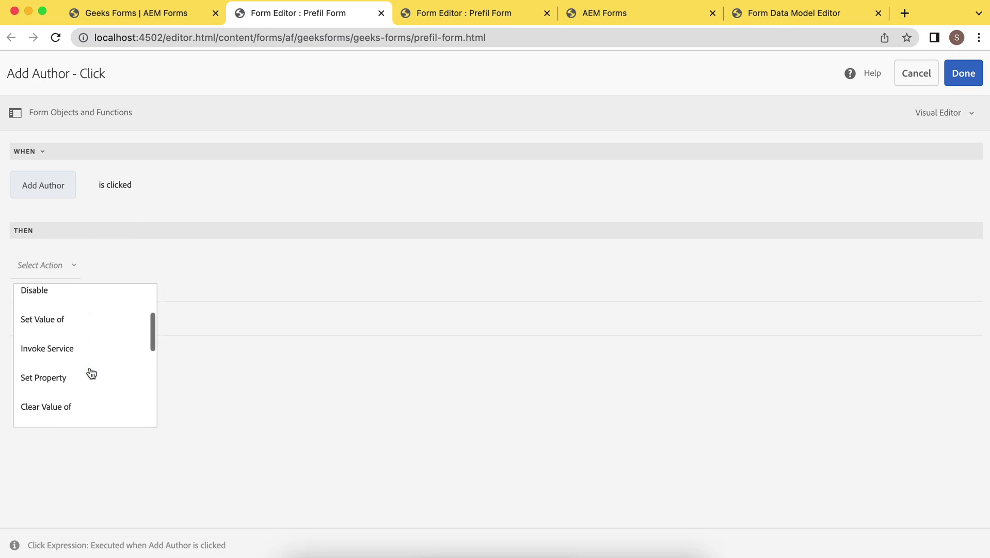
pyautogui.click(71, 343)
pyautogui.click(209, 263)
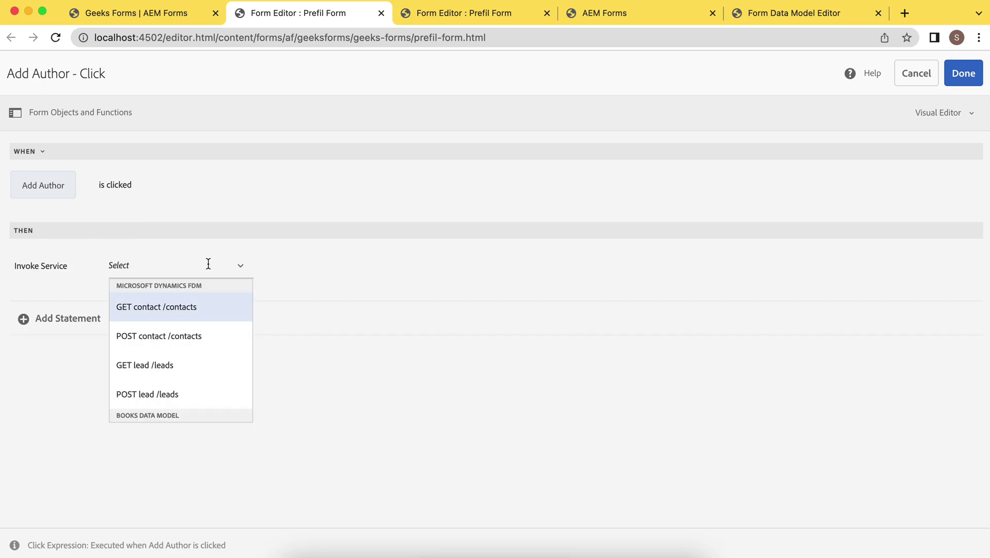
pyautogui.scroll(-5, 223, 399)
pyautogui.scroll(-2, 223, 400)
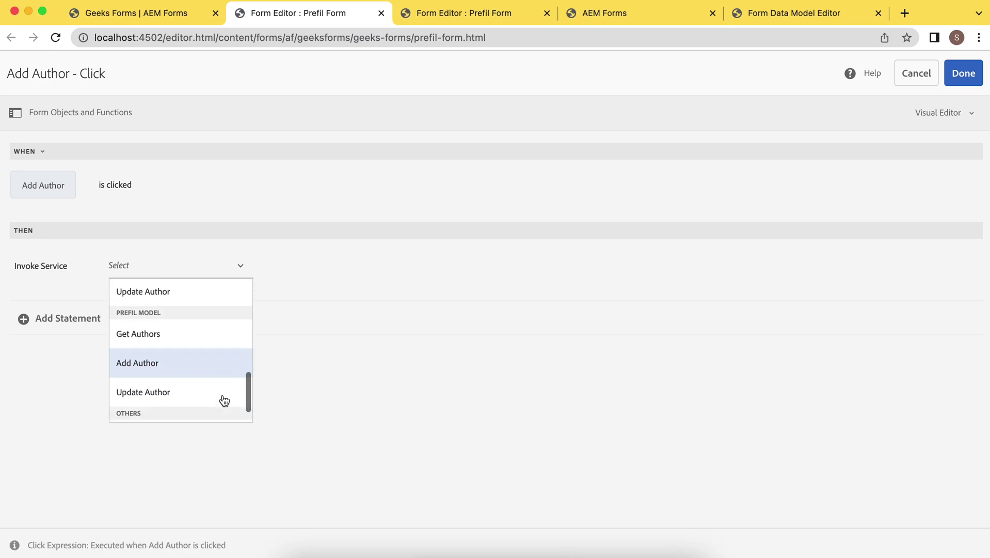
pyautogui.click(151, 369)
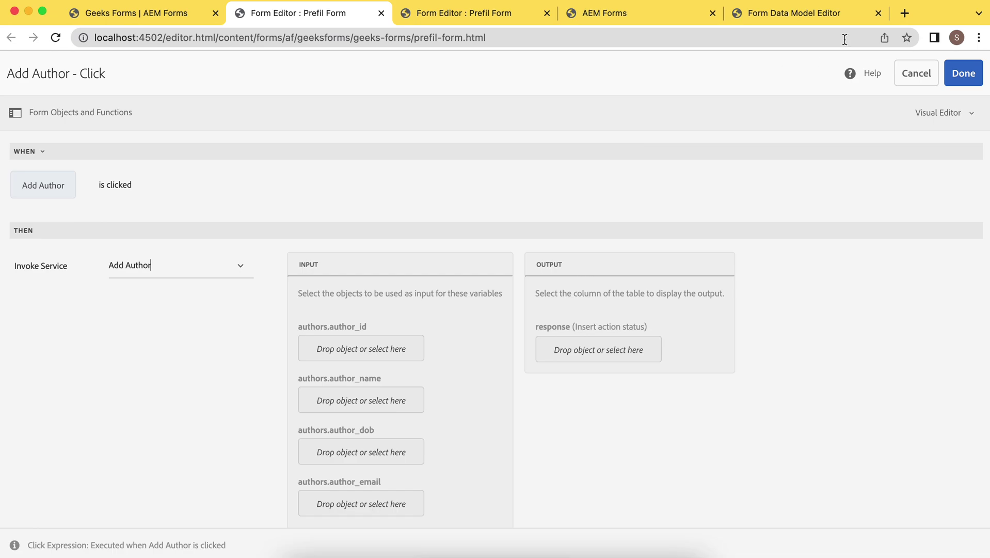
# Step: Return to the Prefil Form editor tab showing the Add Author rule
pyautogui.click(801, 13)
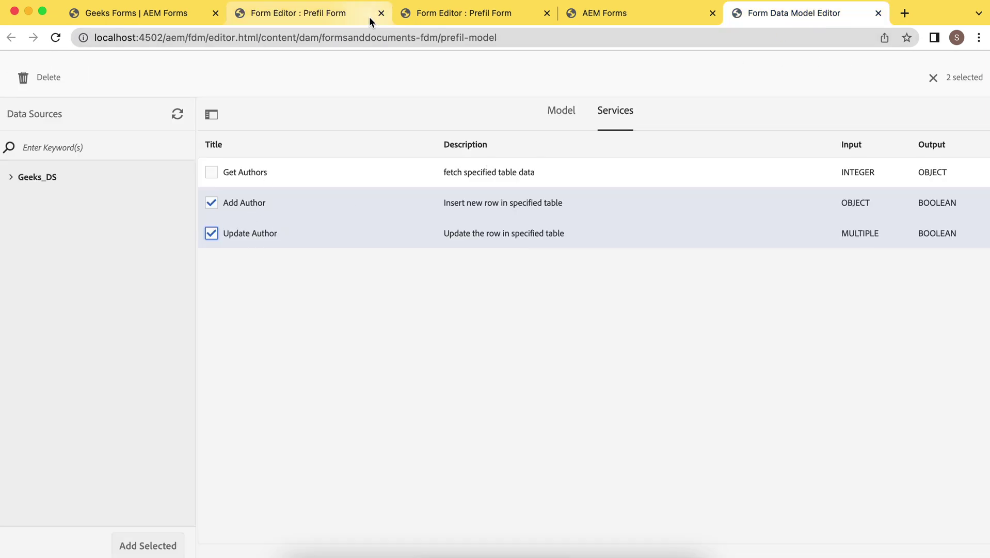
pyautogui.click(339, 16)
pyautogui.scroll(-2, 403, 303)
pyautogui.scroll(2, 403, 302)
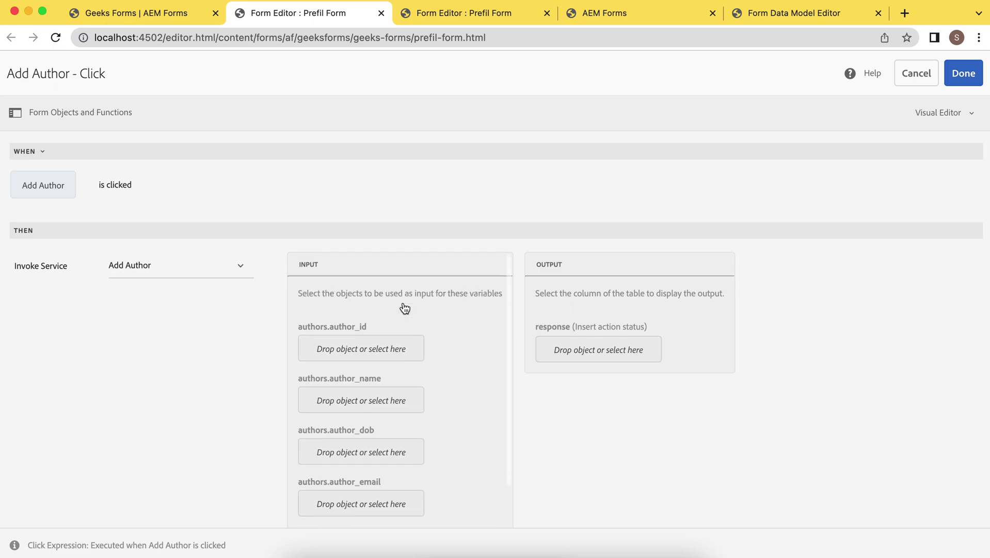
# Step: Map the author_id, author_name, author_dob, author_email and author_gender inputs to their form fields
pyautogui.click(346, 347)
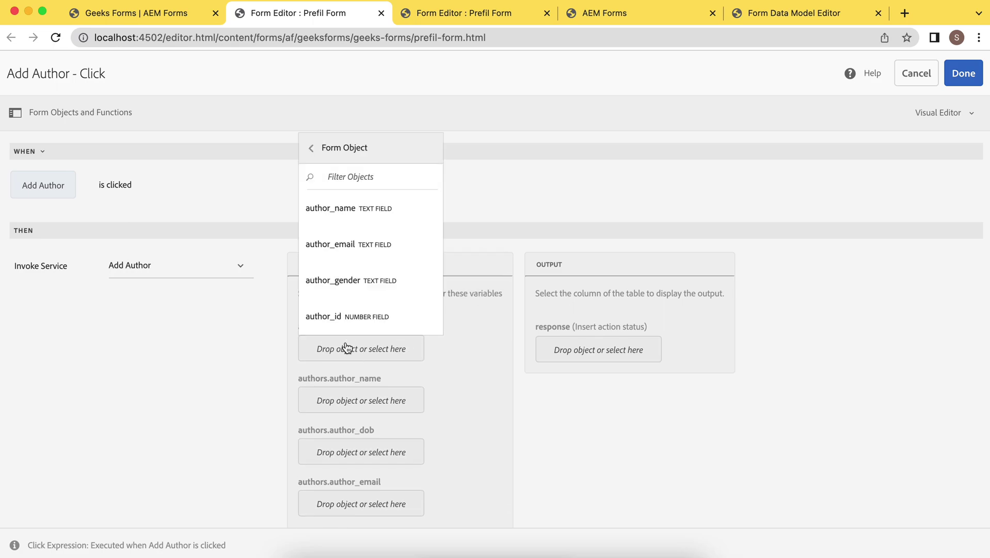
pyautogui.scroll(-1, 358, 281)
pyautogui.click(351, 282)
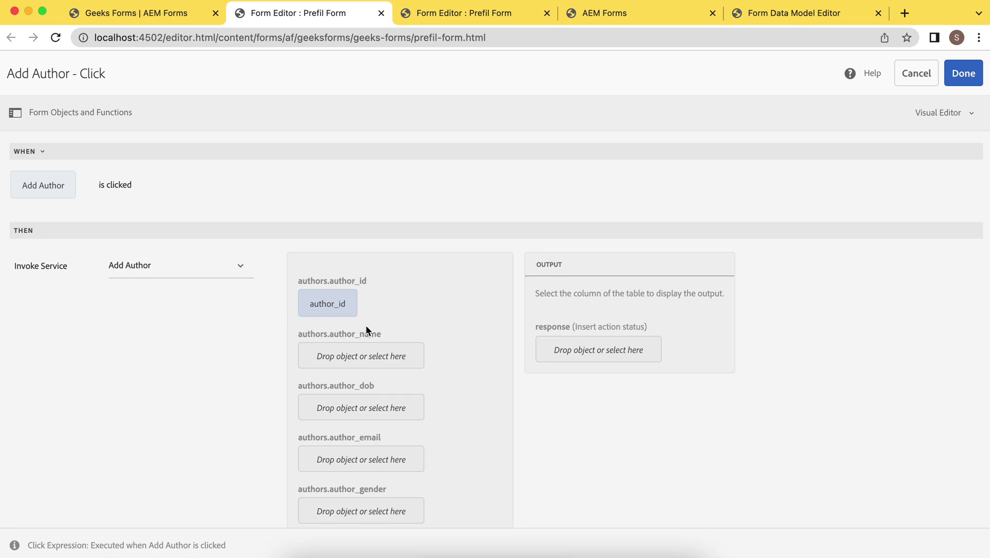
pyautogui.click(343, 356)
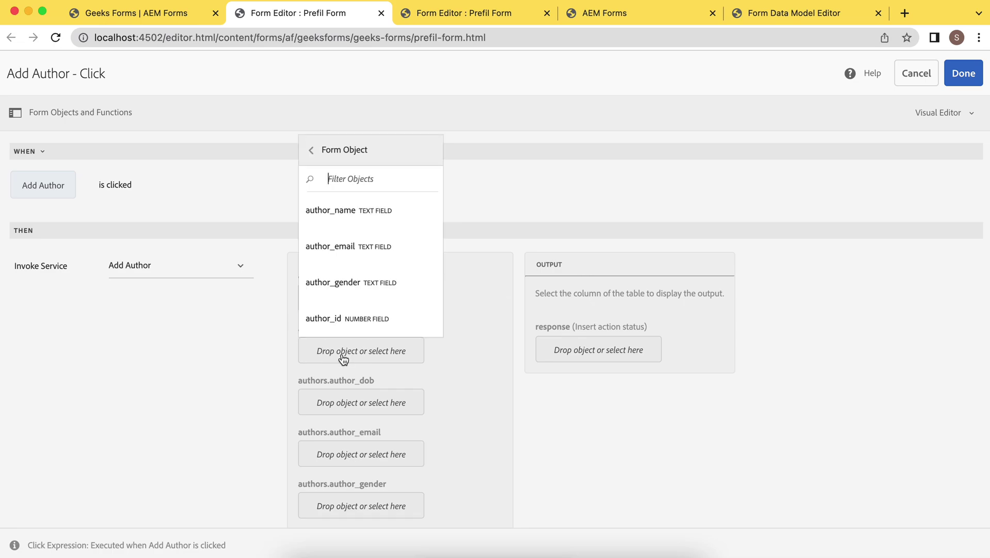
pyautogui.click(347, 217)
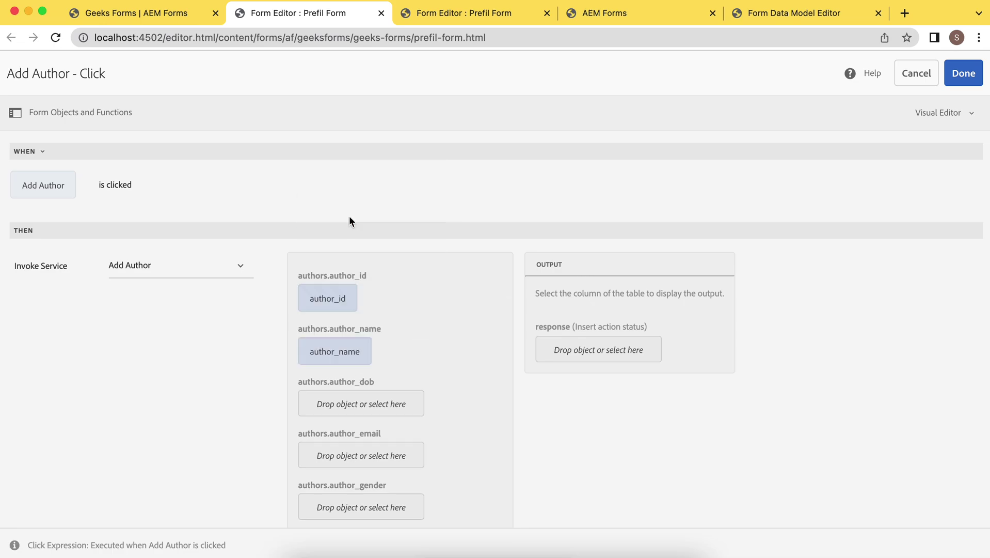
pyautogui.click(347, 404)
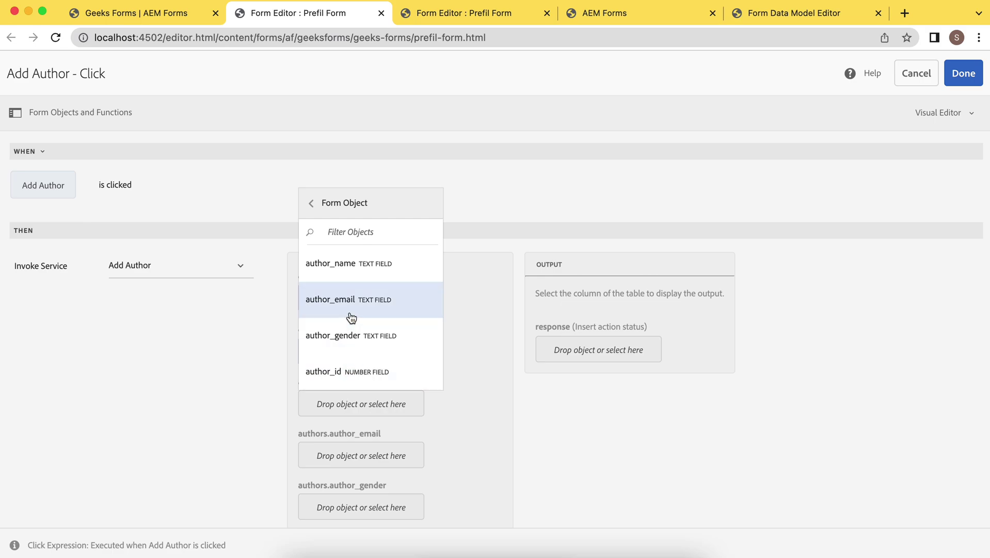
pyautogui.scroll(-1, 351, 317)
pyautogui.click(353, 372)
pyautogui.click(354, 456)
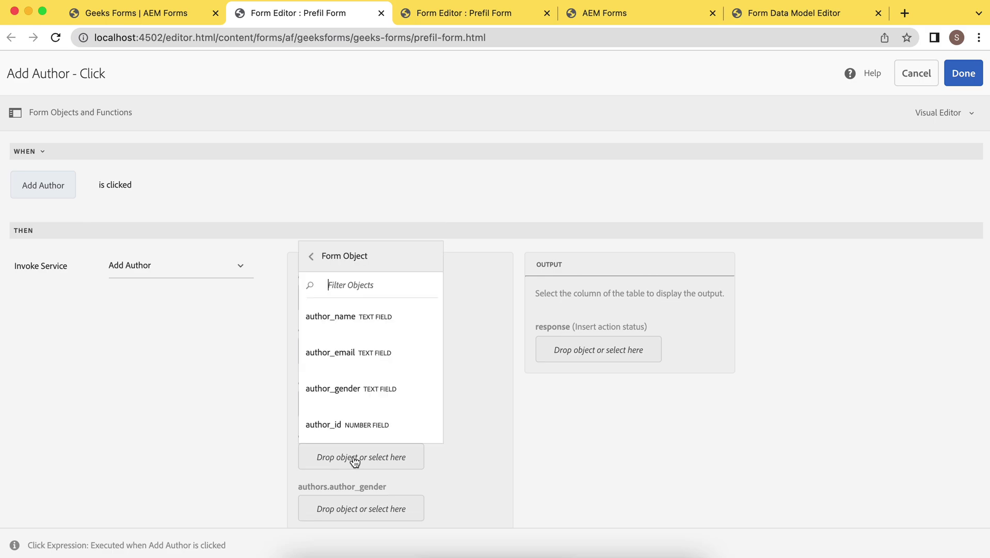
pyautogui.click(363, 363)
pyautogui.click(361, 512)
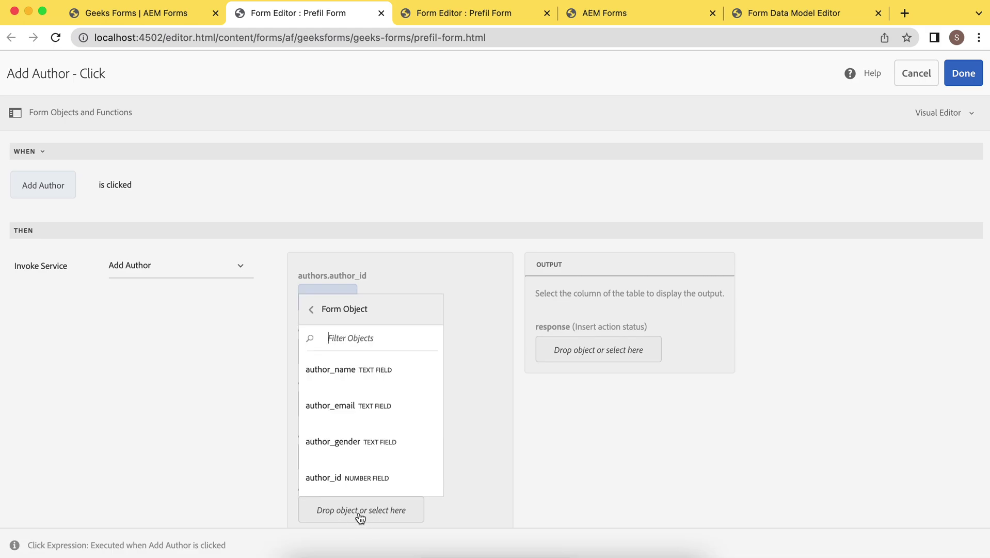
pyautogui.scroll(-1, 369, 434)
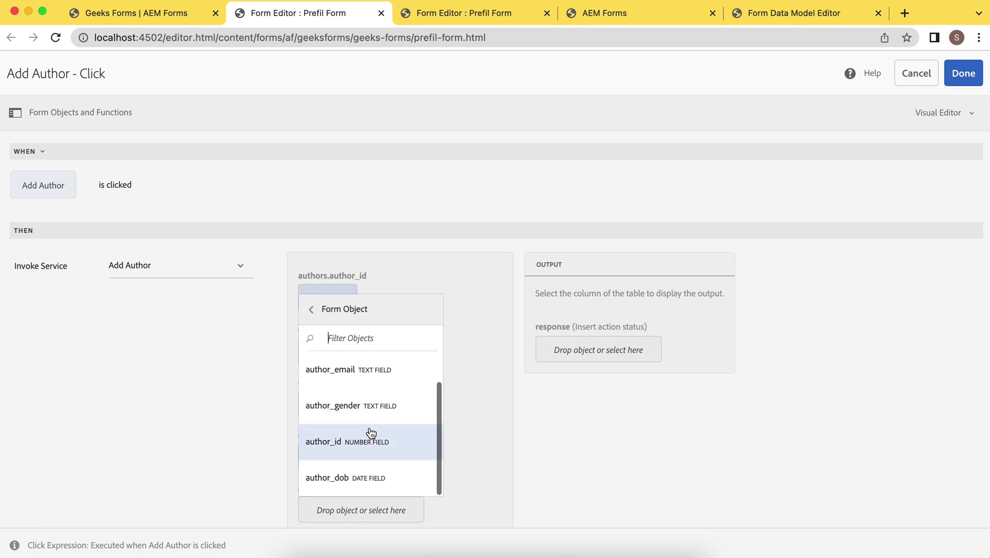
pyautogui.click(354, 404)
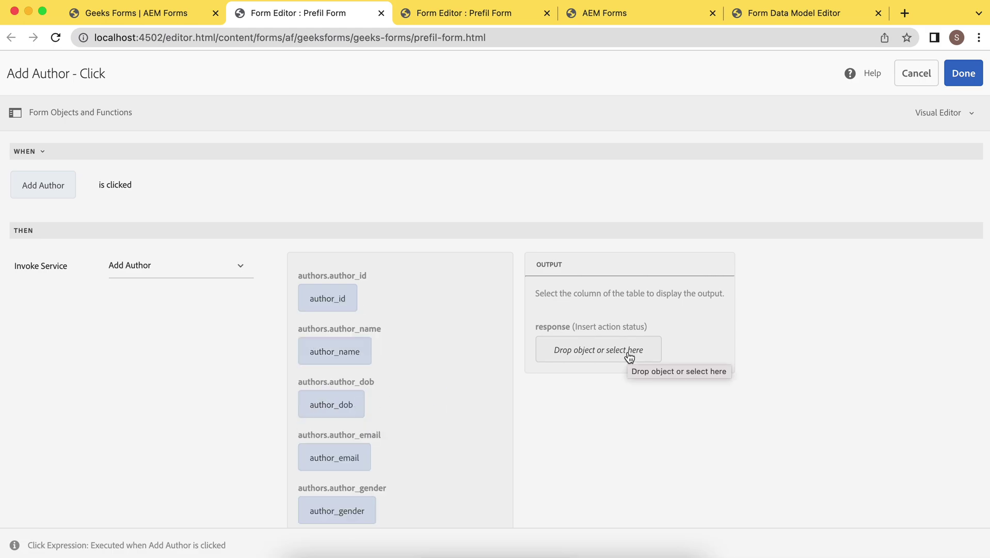
# Step: Send the service response to the author_id field and save the rule
pyautogui.click(629, 356)
pyautogui.scroll(-1, 611, 416)
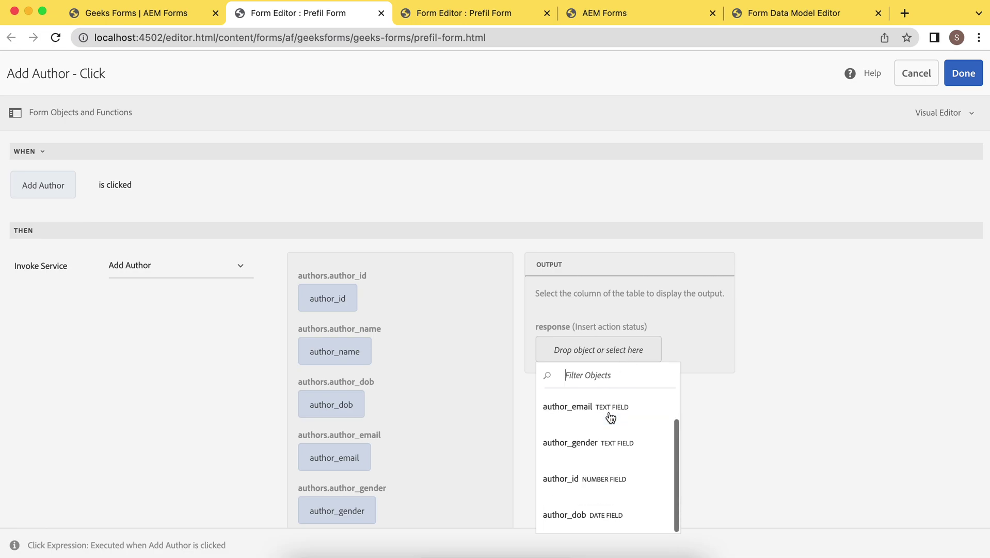
pyautogui.click(580, 480)
pyautogui.scroll(-2, 664, 459)
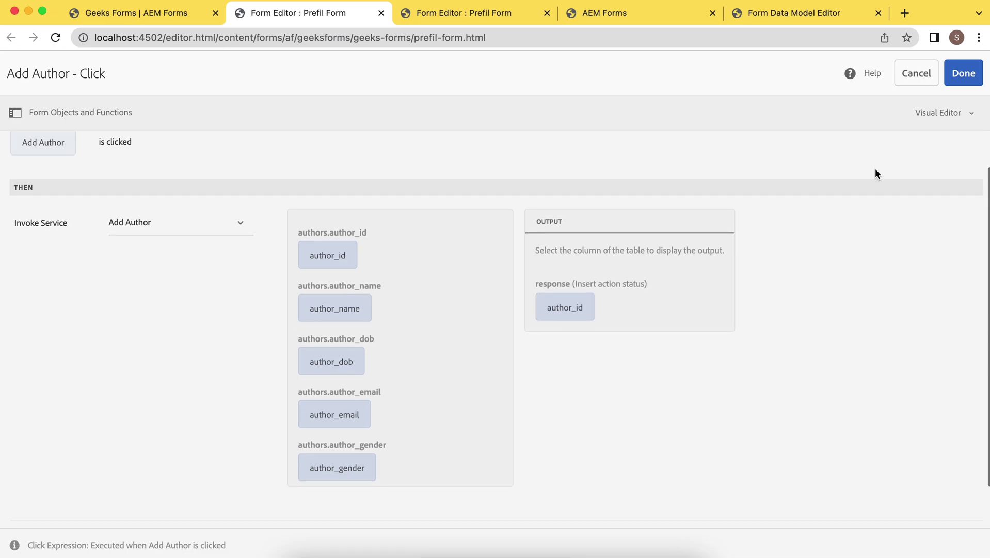
pyautogui.click(962, 73)
# Step: Close the rule editor and collapse the form's content tree down to the form container
pyautogui.click(968, 80)
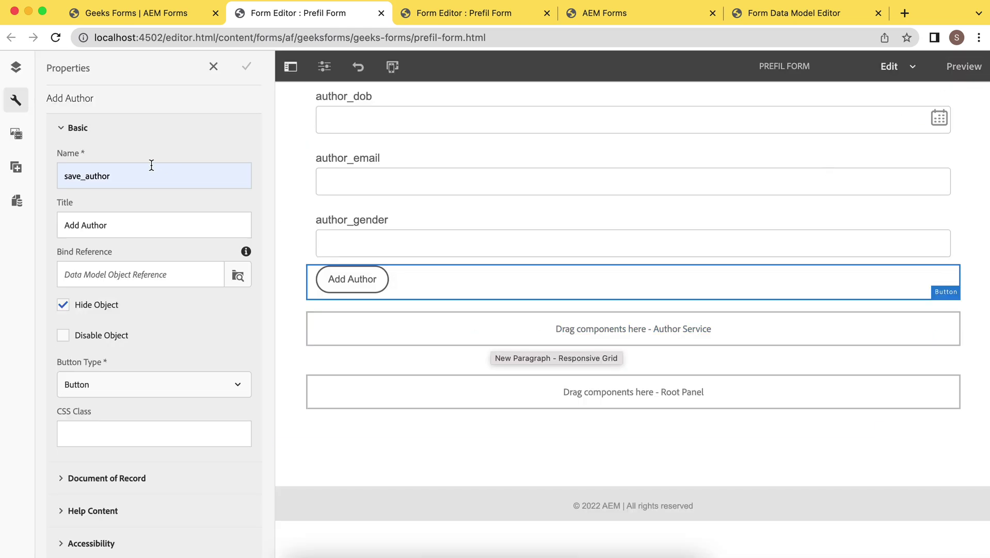
pyautogui.click(16, 68)
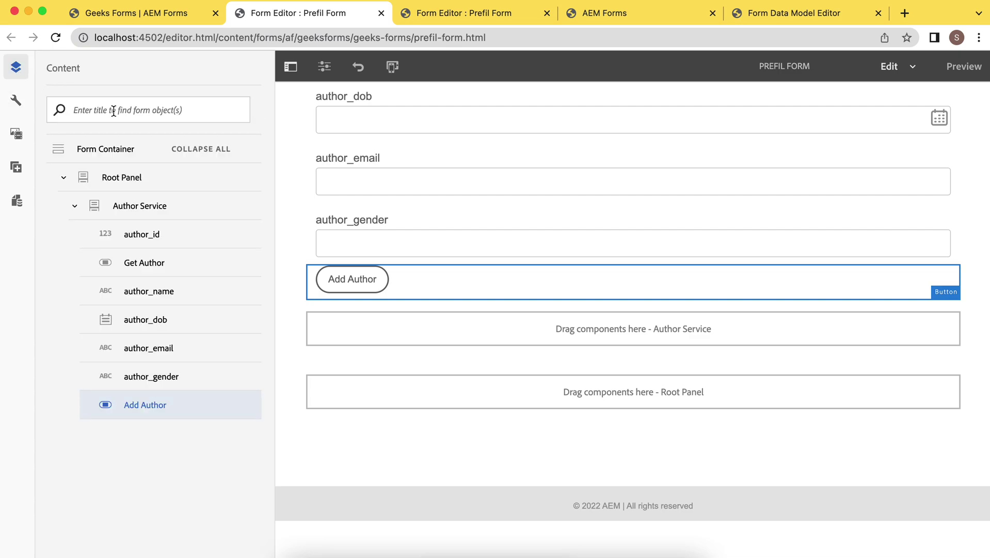
pyautogui.click(212, 148)
# Step: Review the Form Container's Submission settings, then switch to the filled-in form preview tab
pyautogui.click(246, 150)
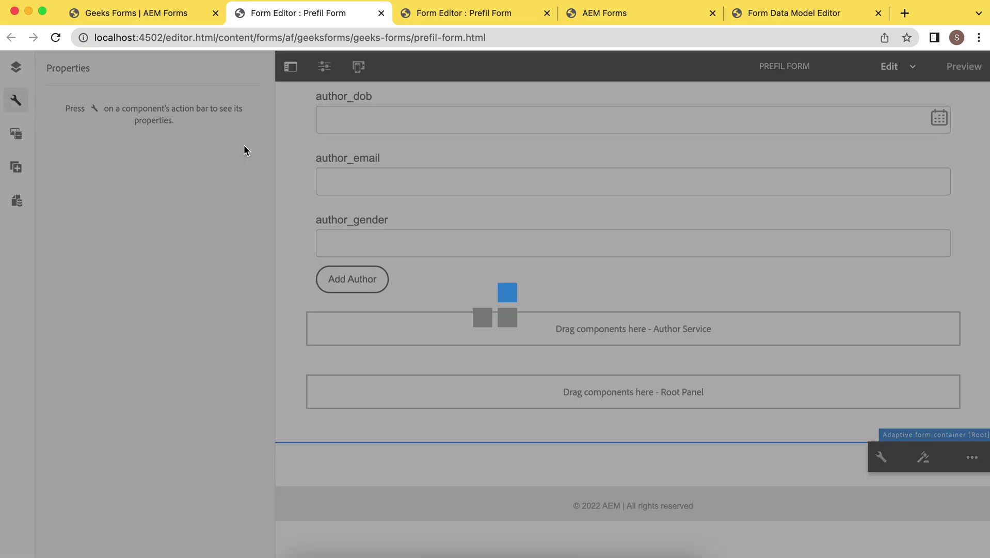
pyautogui.scroll(-2, 175, 273)
pyautogui.scroll(3, 175, 273)
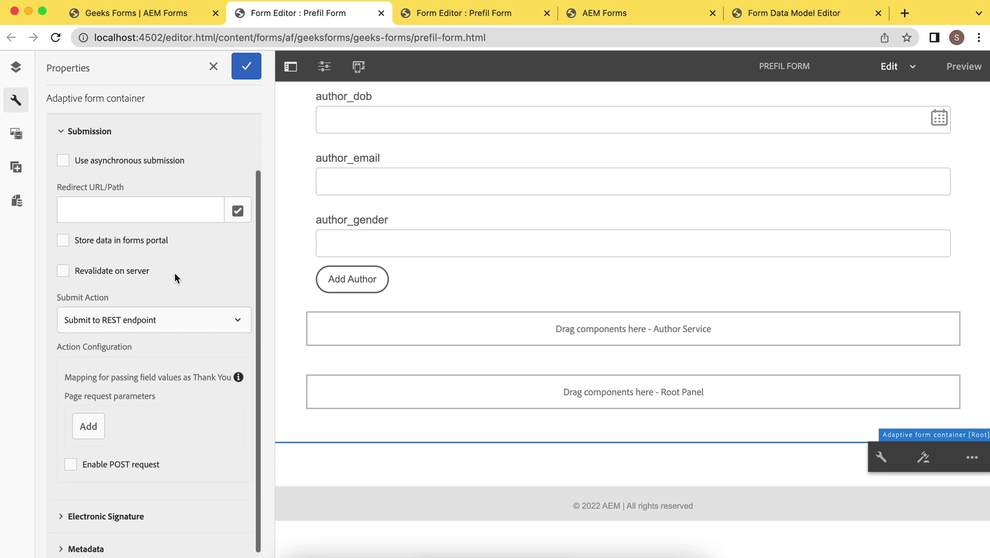
pyautogui.click(58, 192)
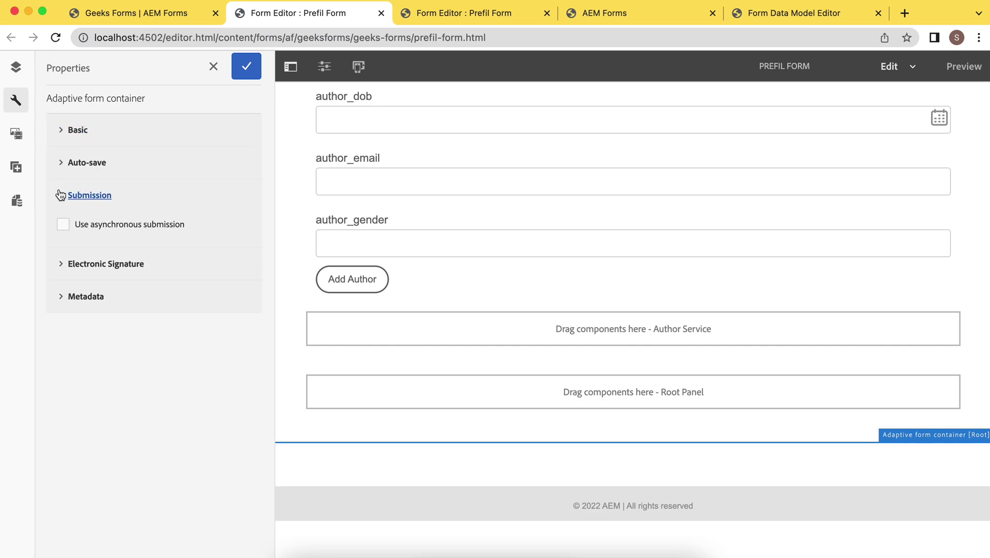
pyautogui.click(58, 191)
pyautogui.scroll(-2, 136, 272)
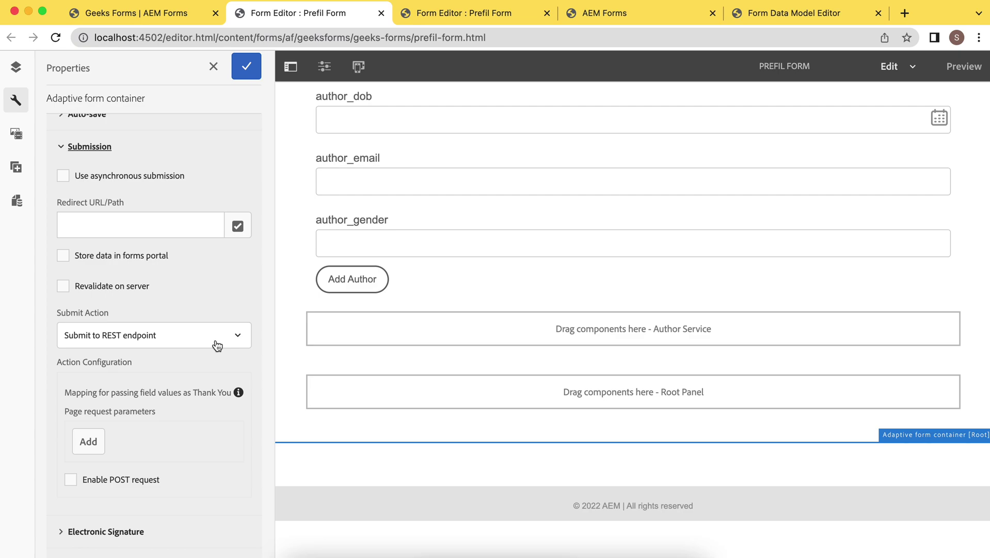
pyautogui.scroll(1, 469, 261)
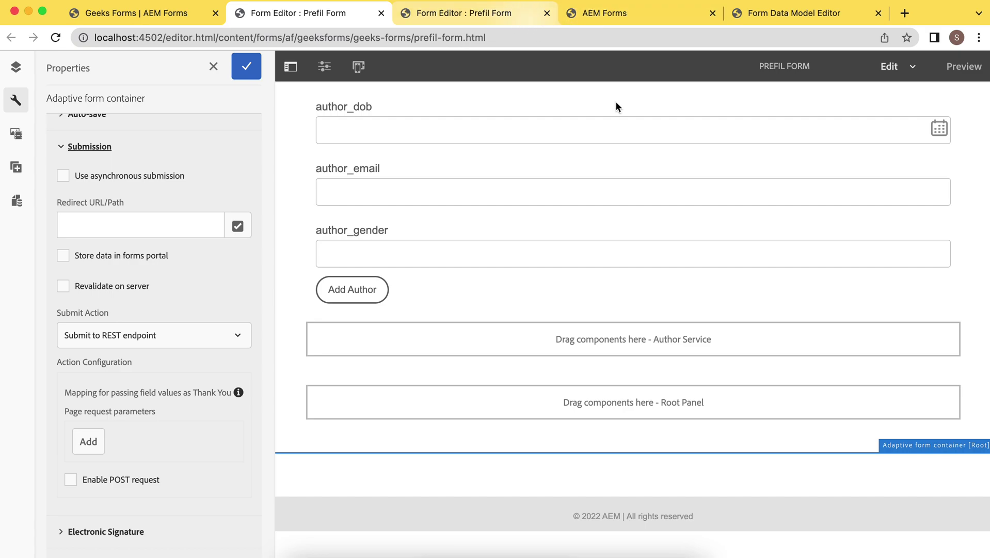
pyautogui.click(447, 15)
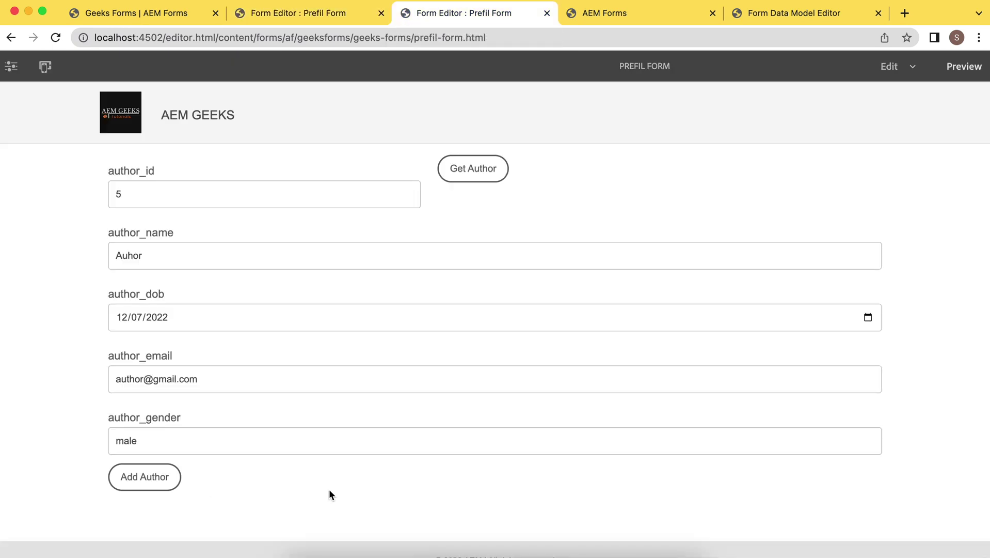
# Step: Submit the filled-in author with id 5 via the Add Author button in the preview
pyautogui.click(144, 483)
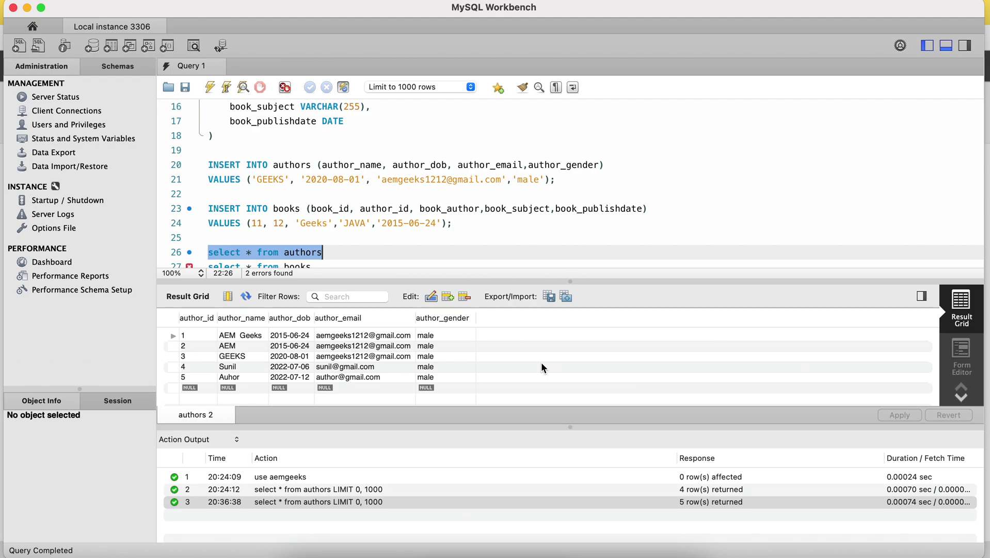
# Step: Inspect new row 5 in MySQL's authors results, compare it with row 4, then return to Chrome
pyautogui.click(439, 377)
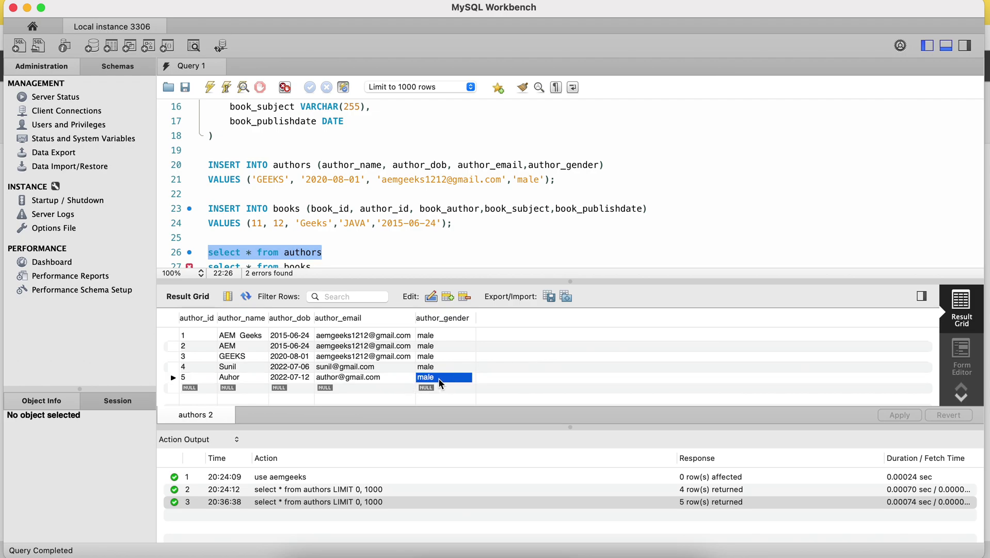
pyautogui.click(227, 378)
pyautogui.moveTo(260, 379); pyautogui.dragTo(206, 367)
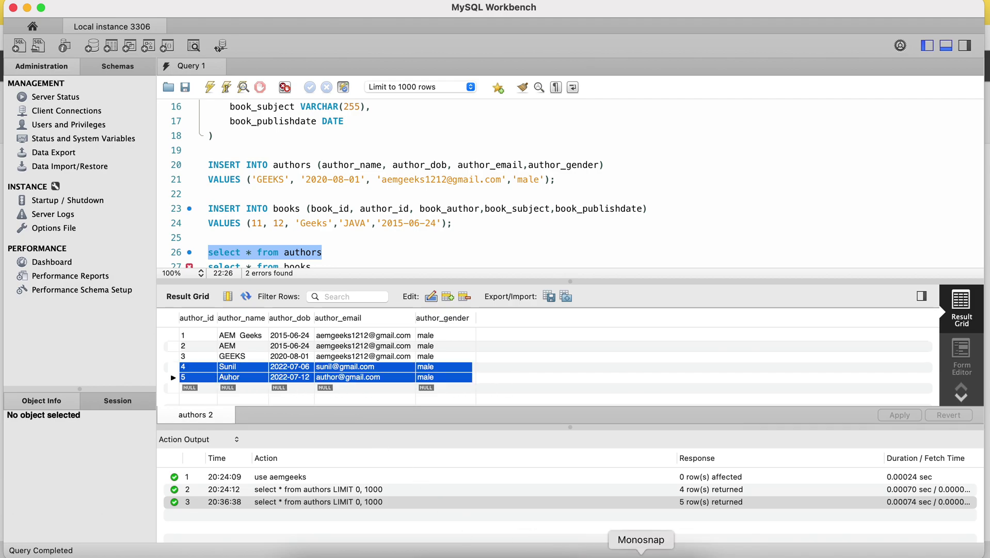
pyautogui.click(575, 552)
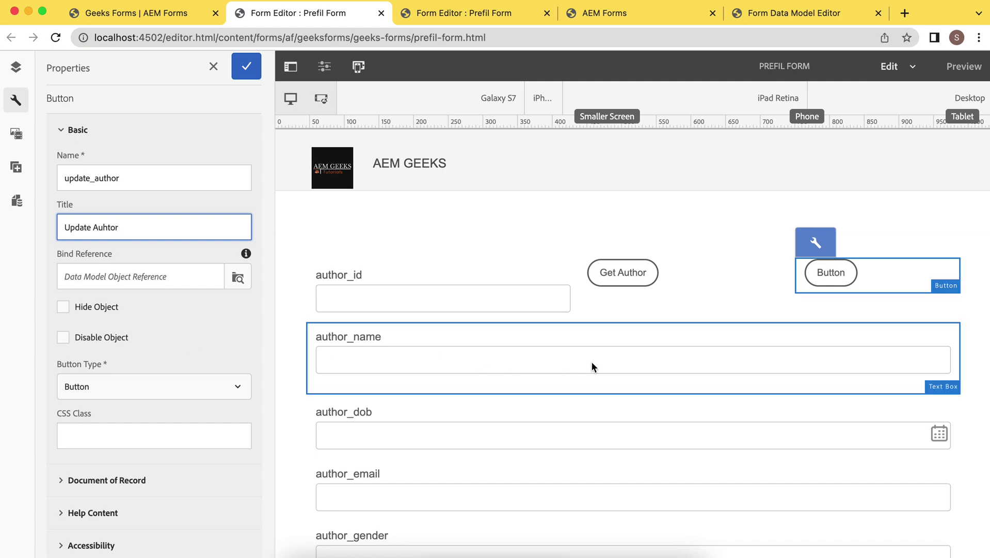
# Step: Save the update_author button titled Update Auhtor, select it, and open its rules
pyautogui.click(248, 68)
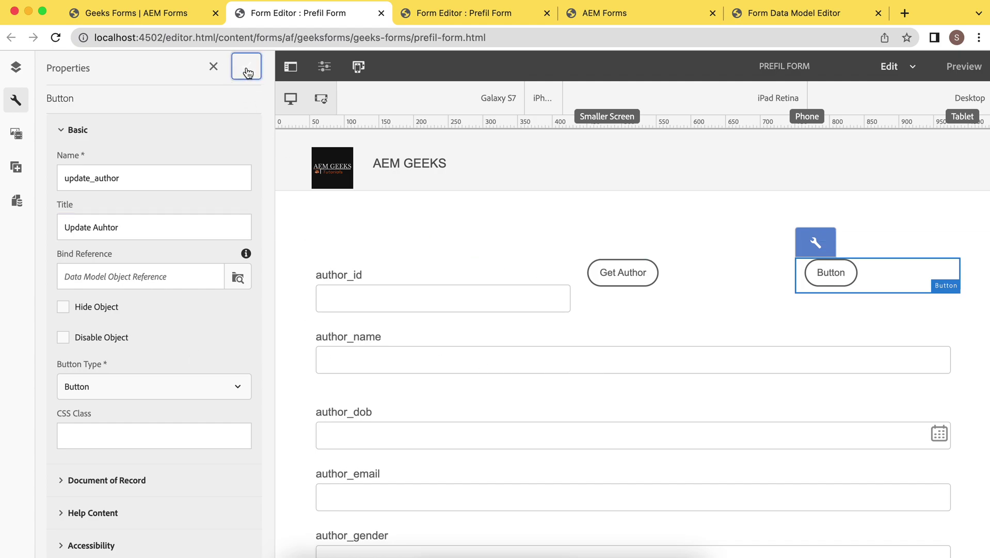
pyautogui.click(844, 276)
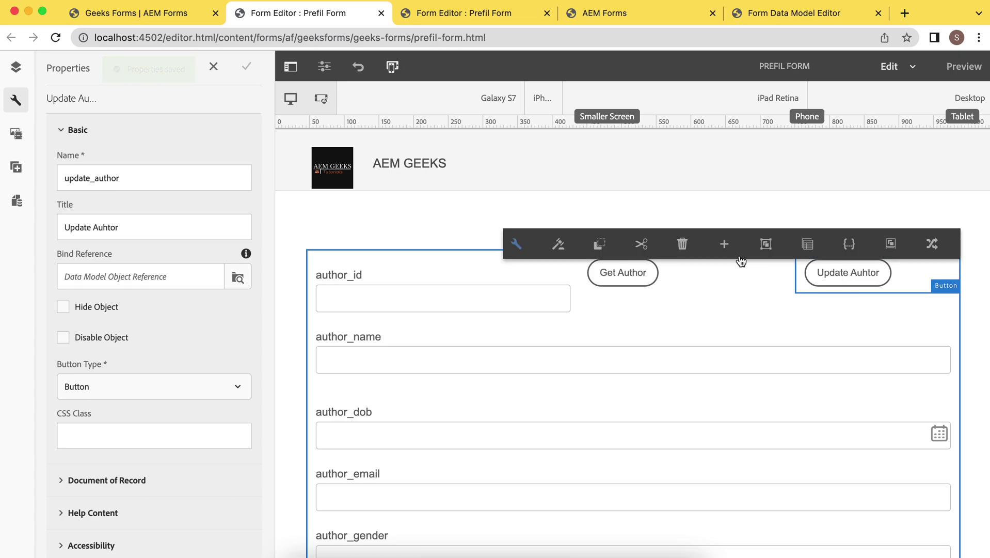
pyautogui.click(560, 242)
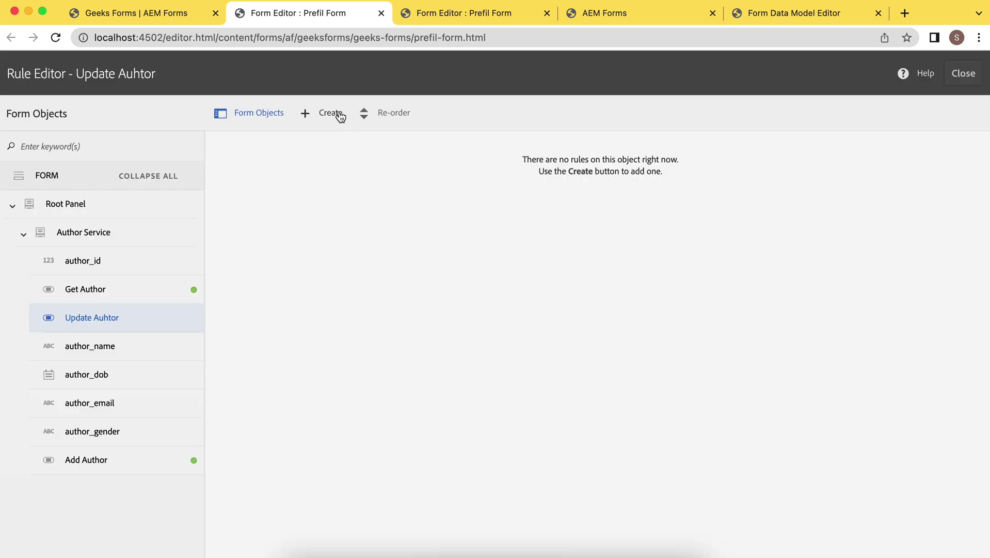
# Step: Create a rule that invokes Prefil Model's Update Author service when the button is clicked
pyautogui.click(326, 112)
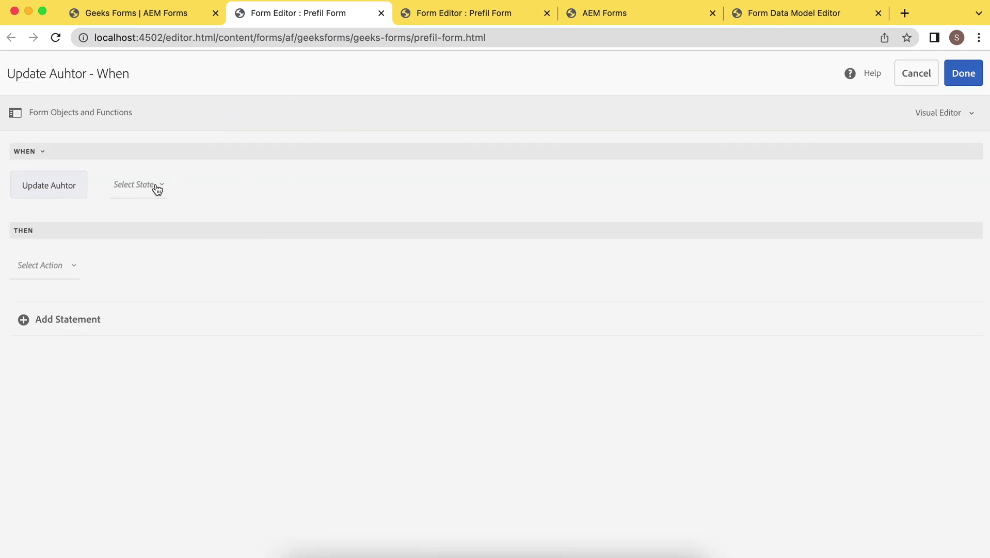
pyautogui.click(155, 187)
pyautogui.click(157, 217)
pyautogui.click(73, 269)
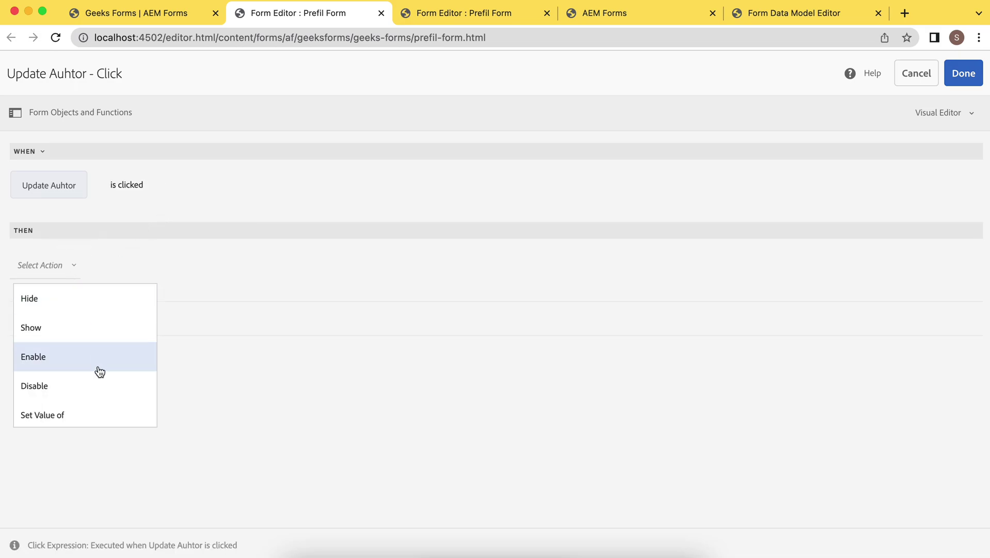
pyautogui.scroll(-3, 95, 370)
pyautogui.click(81, 380)
pyautogui.click(203, 269)
pyautogui.scroll(-3, 186, 367)
pyautogui.scroll(-5, 186, 364)
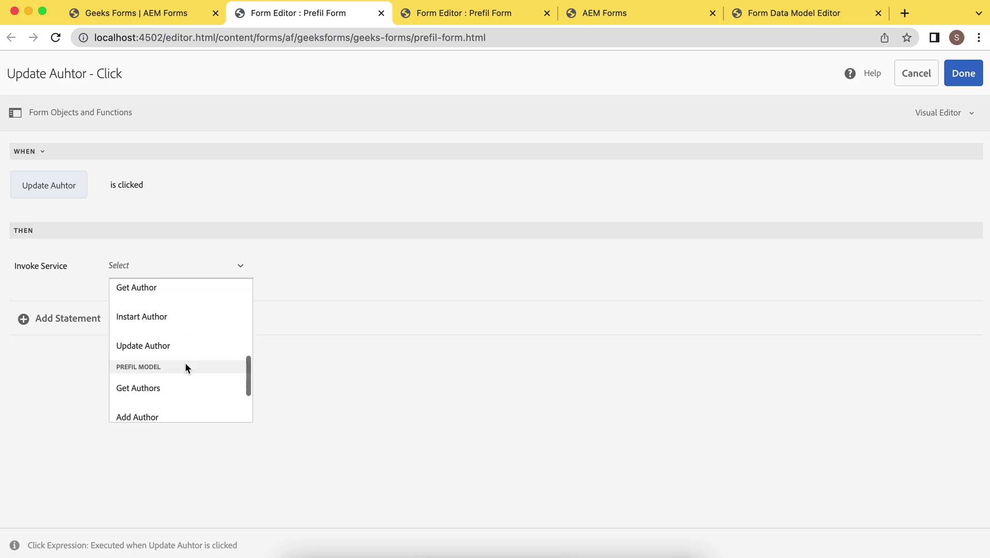
pyautogui.click(158, 380)
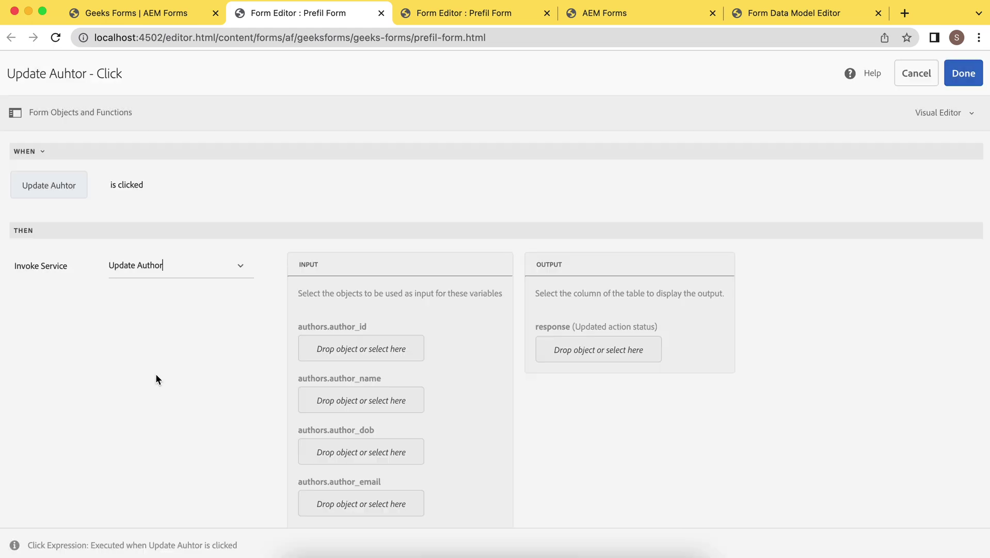
# Step: Map authors.author_id, author_name, author_dob, author_email and author_gender inputs to their form fields
pyautogui.scroll(-4, 491, 356)
pyautogui.scroll(2, 491, 358)
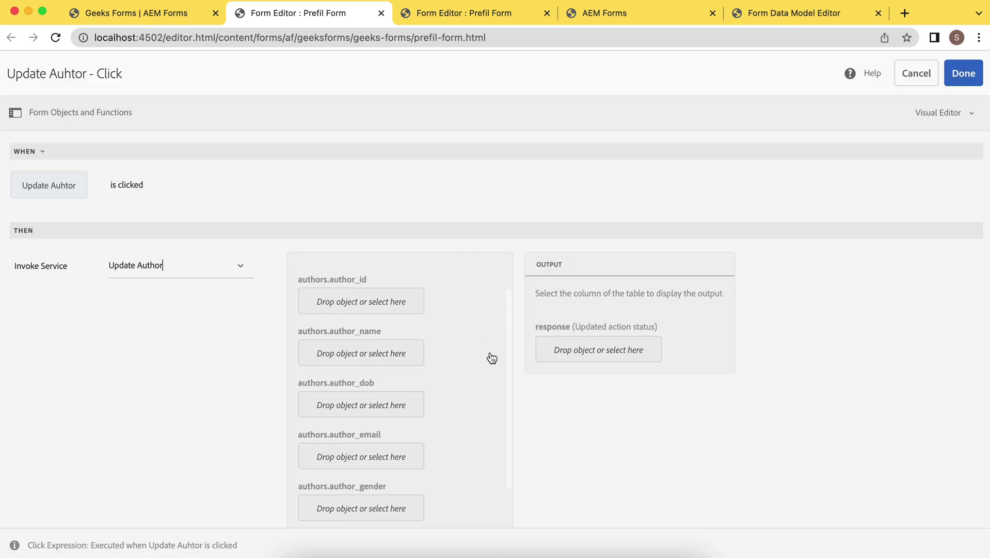
pyautogui.click(401, 309)
pyautogui.scroll(-2, 373, 409)
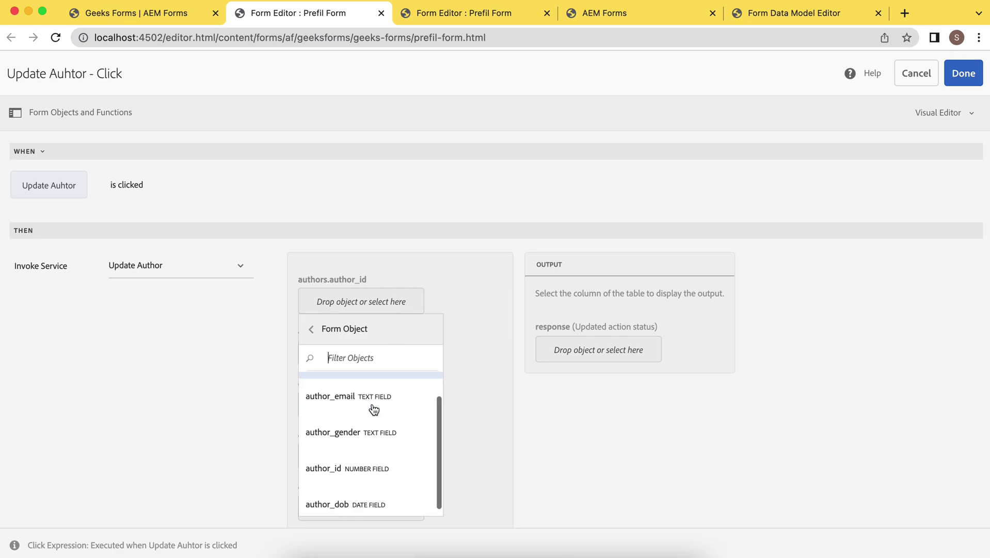
pyautogui.click(356, 464)
pyautogui.click(361, 354)
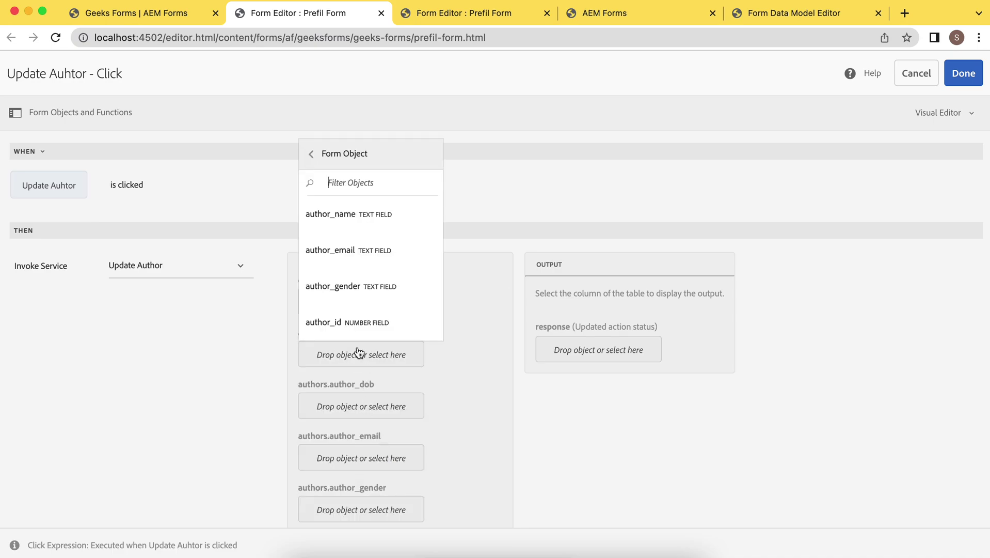
pyautogui.click(356, 213)
pyautogui.click(352, 418)
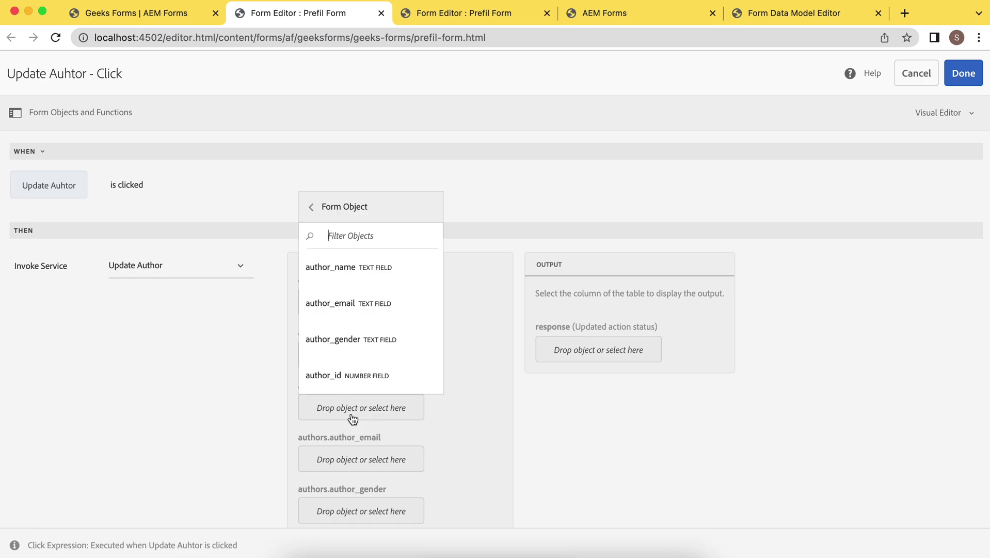
pyautogui.scroll(-1, 360, 334)
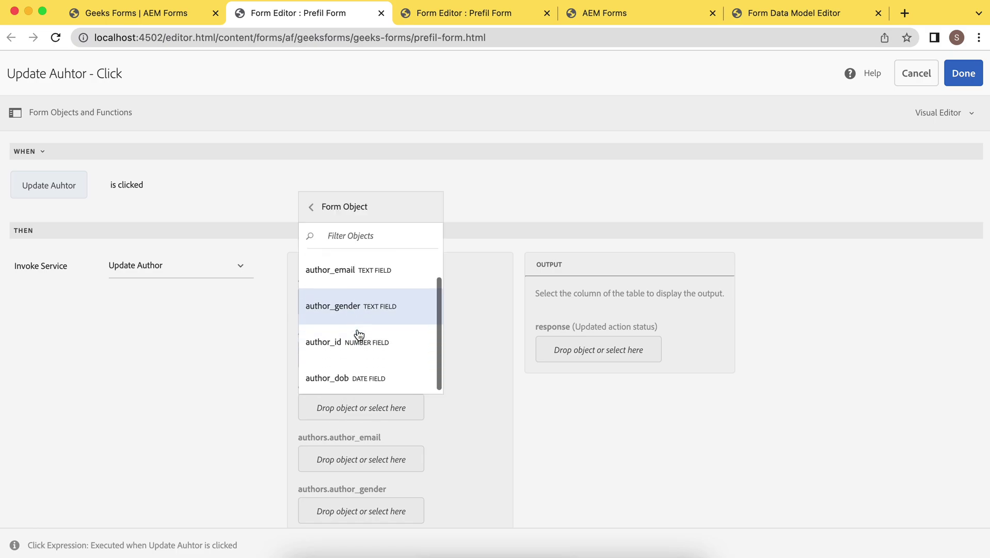
pyautogui.click(354, 377)
pyautogui.click(366, 459)
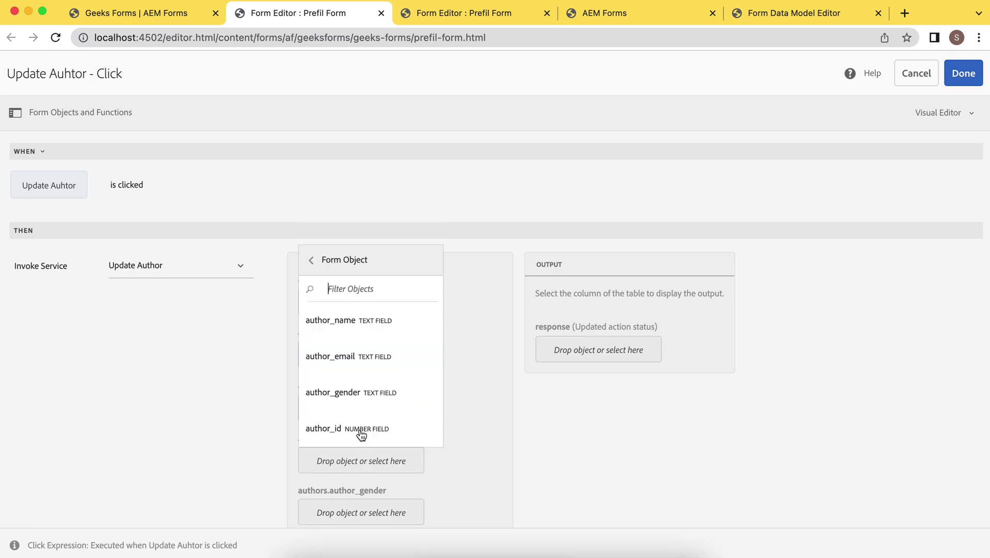
pyautogui.click(354, 354)
pyautogui.click(367, 511)
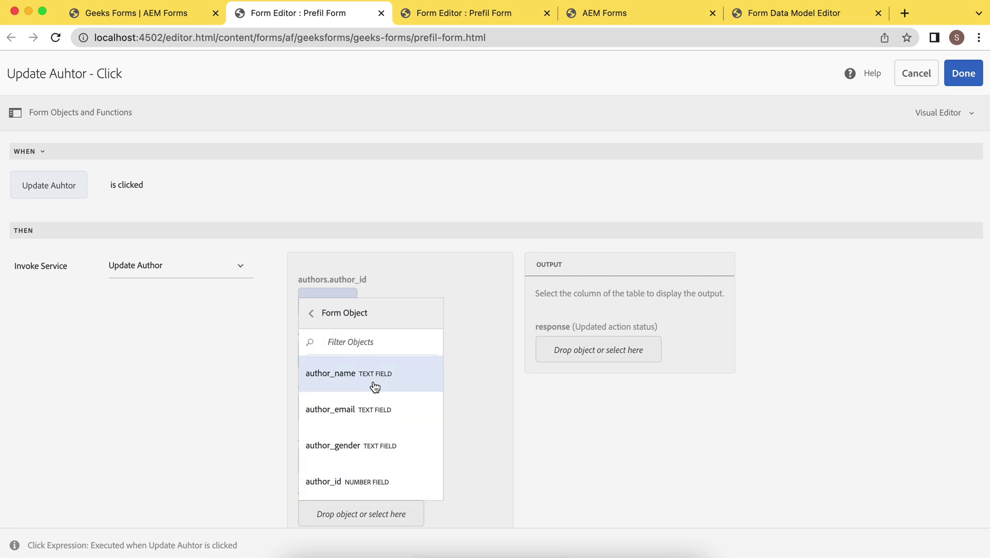
pyautogui.click(373, 445)
# Step: Map the author_id condition and the response to the author_id field, then save the rule
pyautogui.scroll(-2, 465, 429)
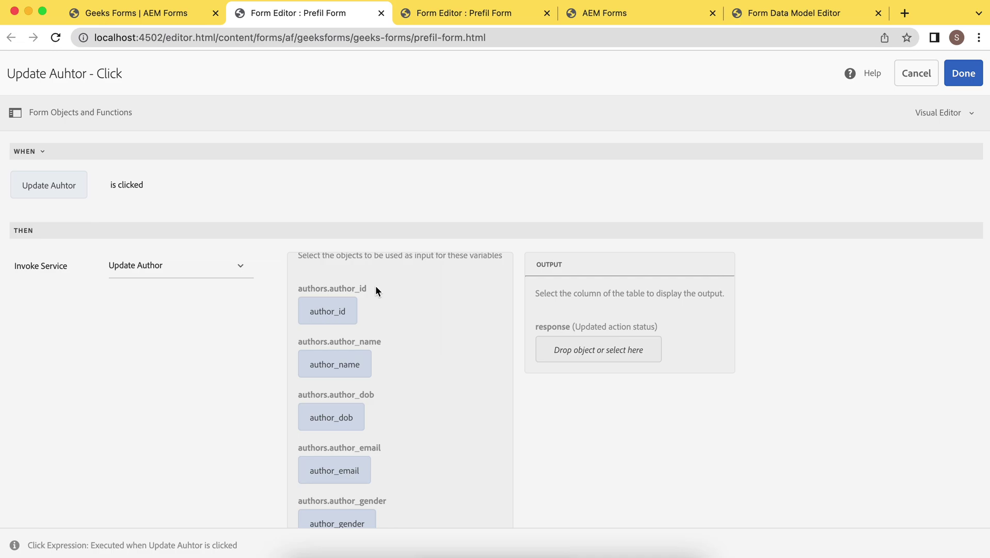
pyautogui.scroll(-3, 462, 394)
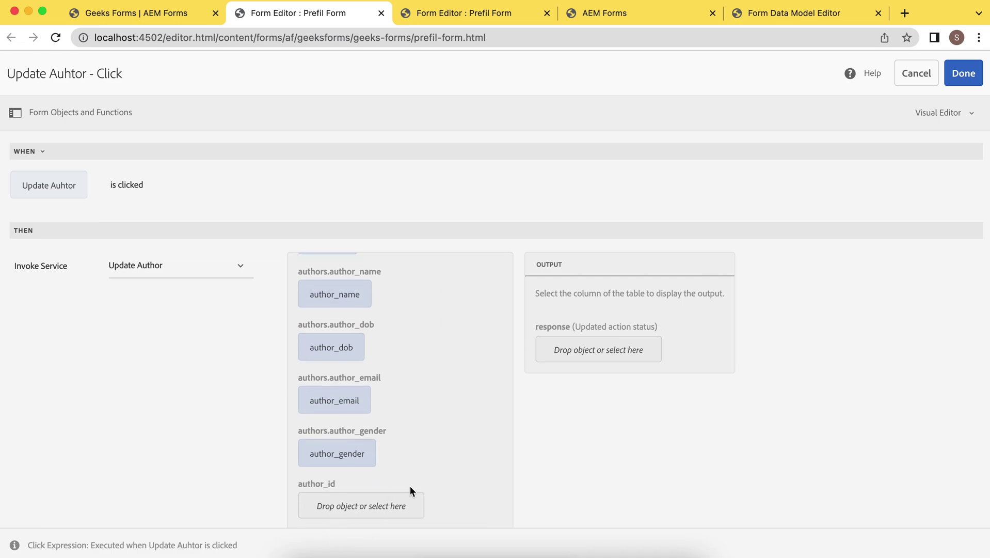
pyautogui.scroll(2, 448, 453)
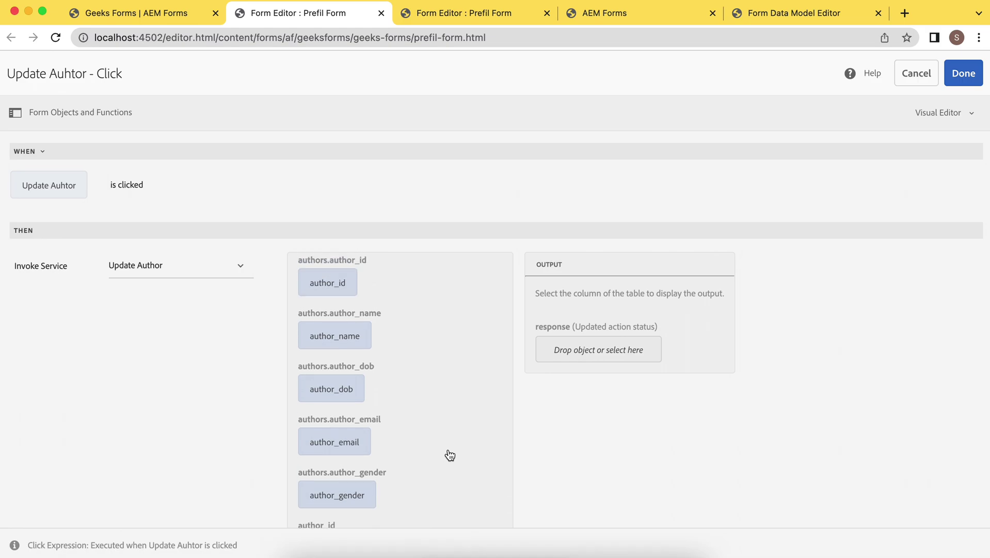
pyautogui.scroll(-2, 447, 454)
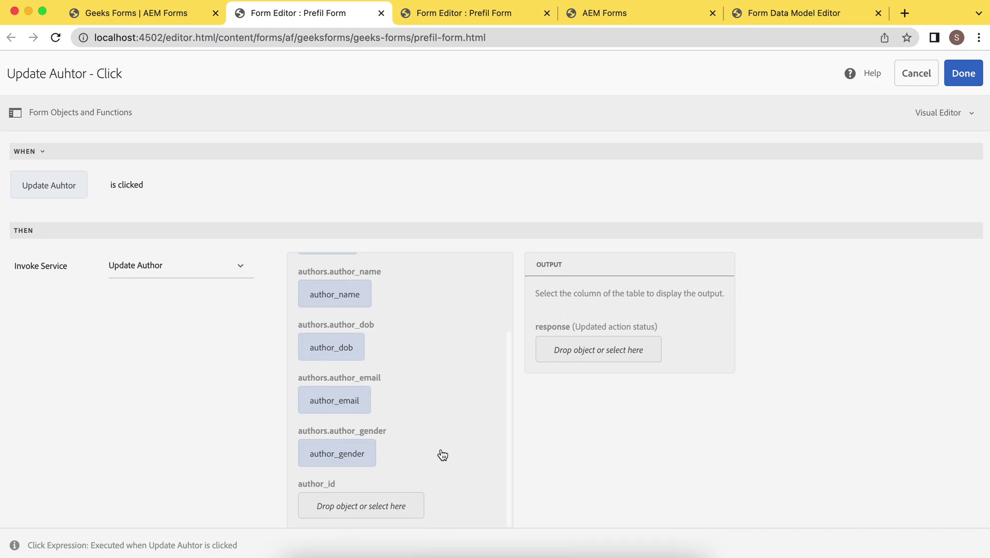
pyautogui.click(349, 505)
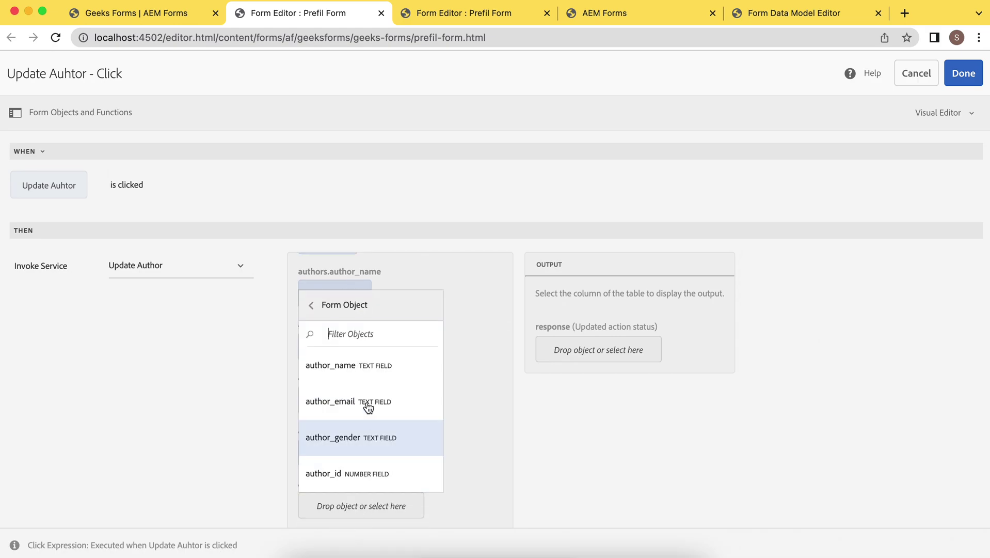
pyautogui.click(352, 473)
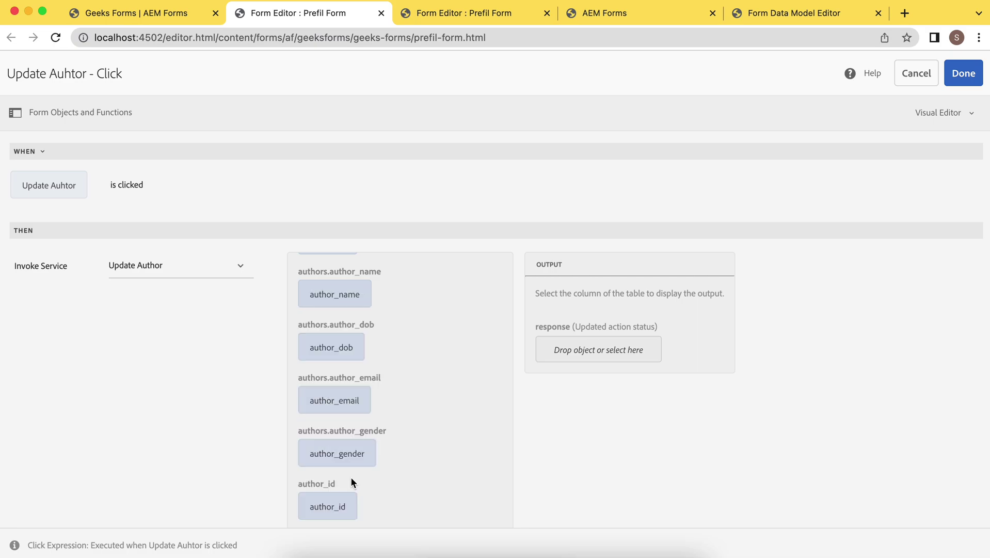
pyautogui.click(612, 361)
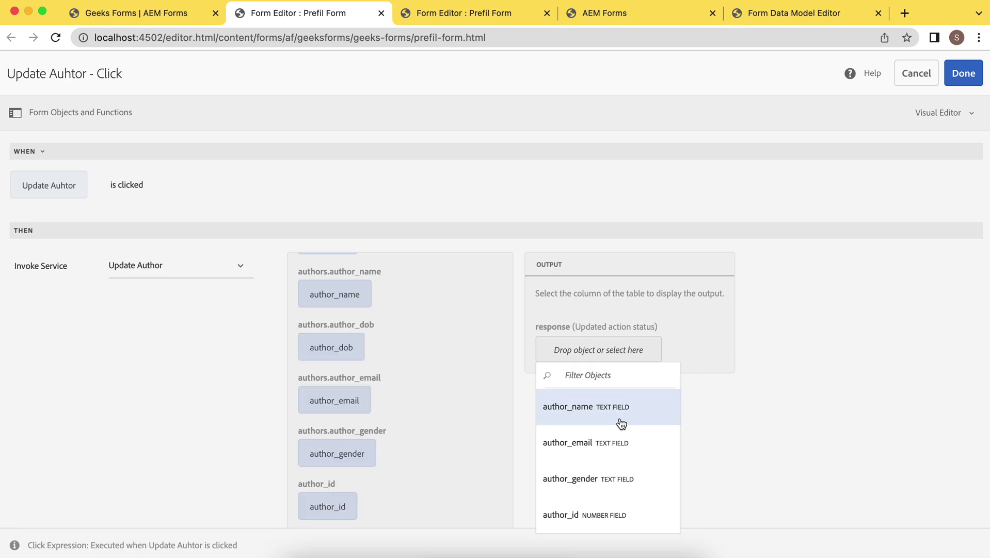
pyautogui.scroll(-2, 619, 421)
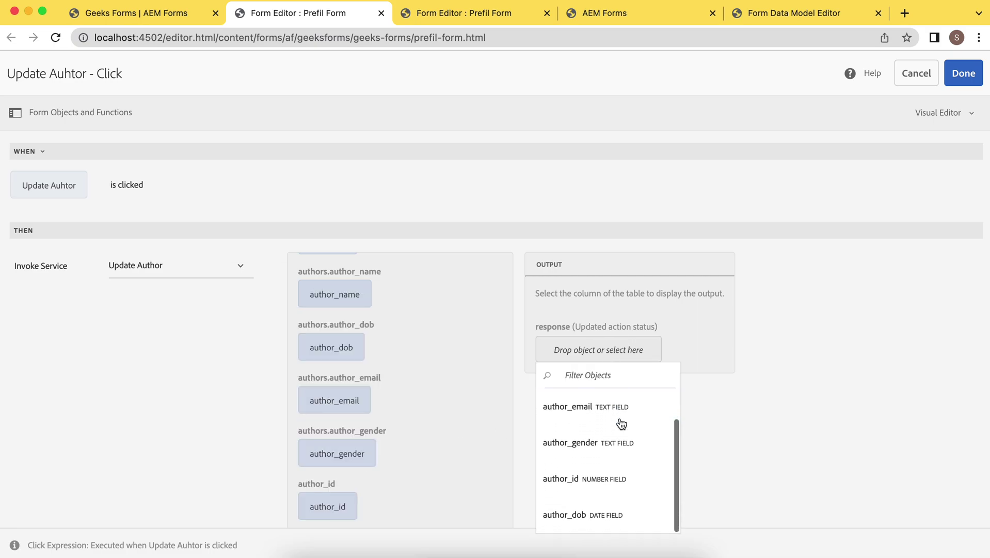
pyautogui.click(579, 482)
pyautogui.click(963, 72)
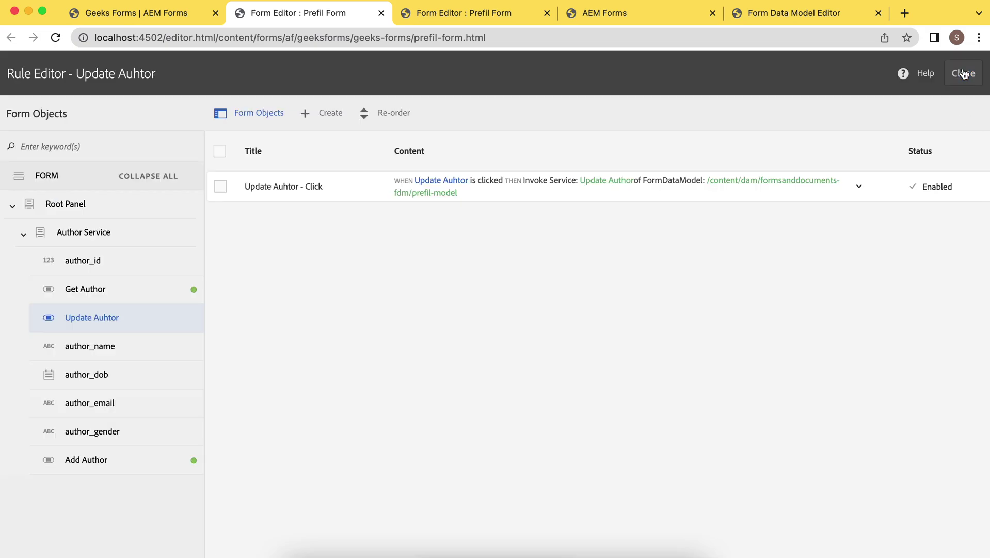
# Step: Close the rule editor, reload the Prefil Form editor, and switch it into preview mode
pyautogui.click(964, 73)
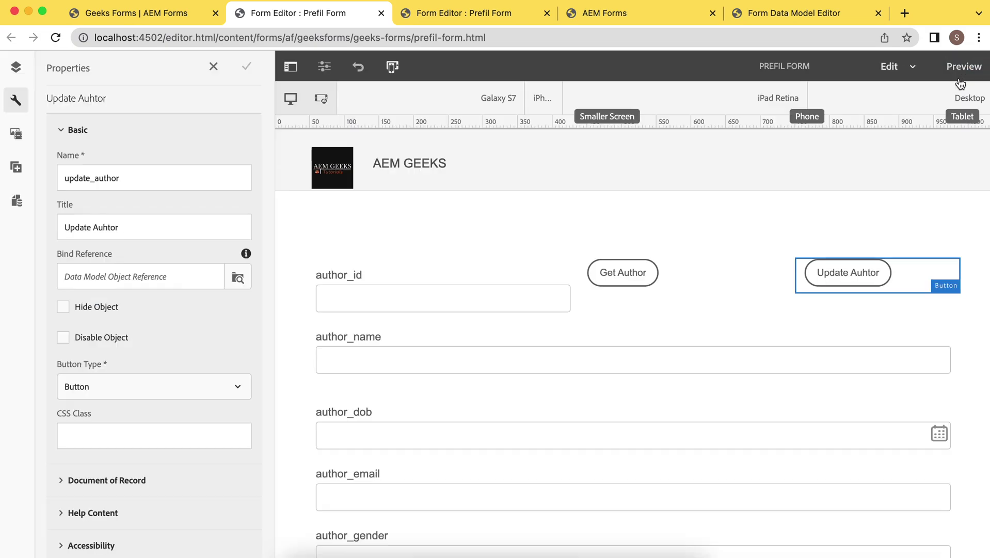
pyautogui.click(484, 15)
pyautogui.click(55, 37)
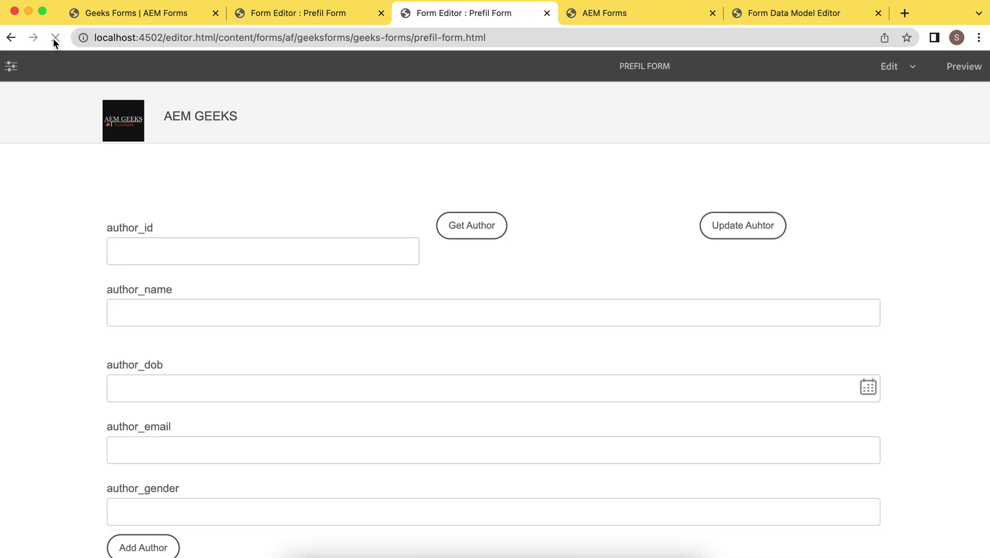
pyautogui.click(331, 251)
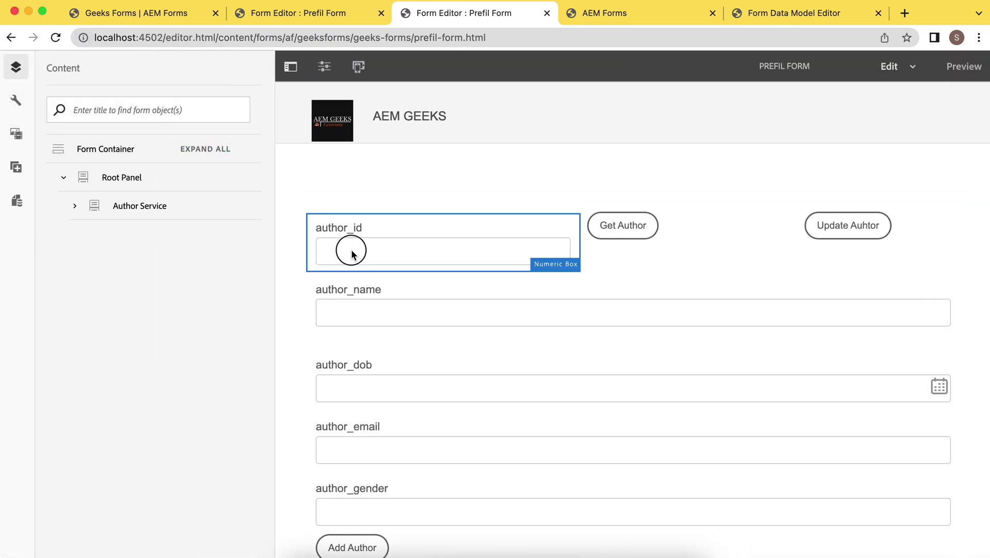
pyautogui.click(961, 66)
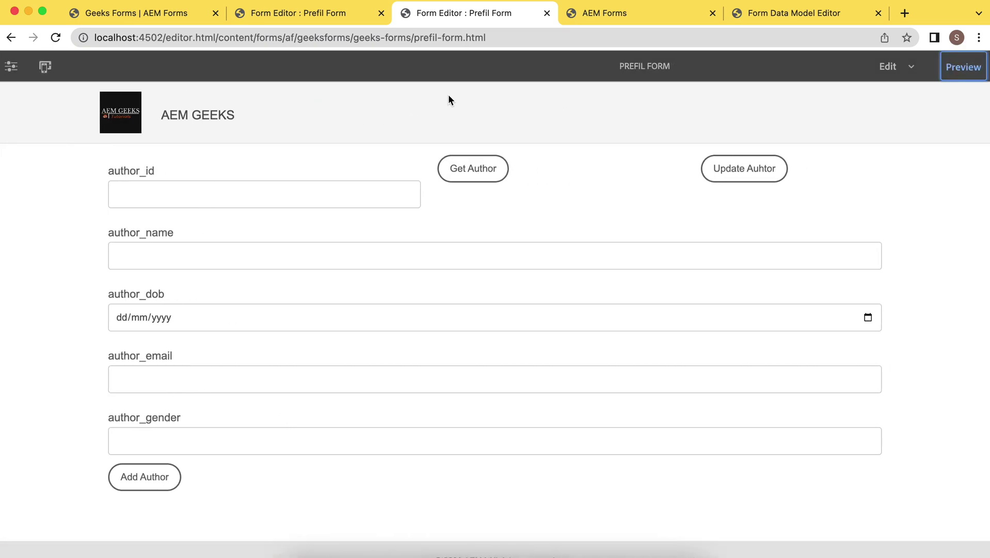
# Step: Load author 4, change the author_name to 'AEM Auhtor', and submit the update
pyautogui.click(188, 185)
pyautogui.write('4')
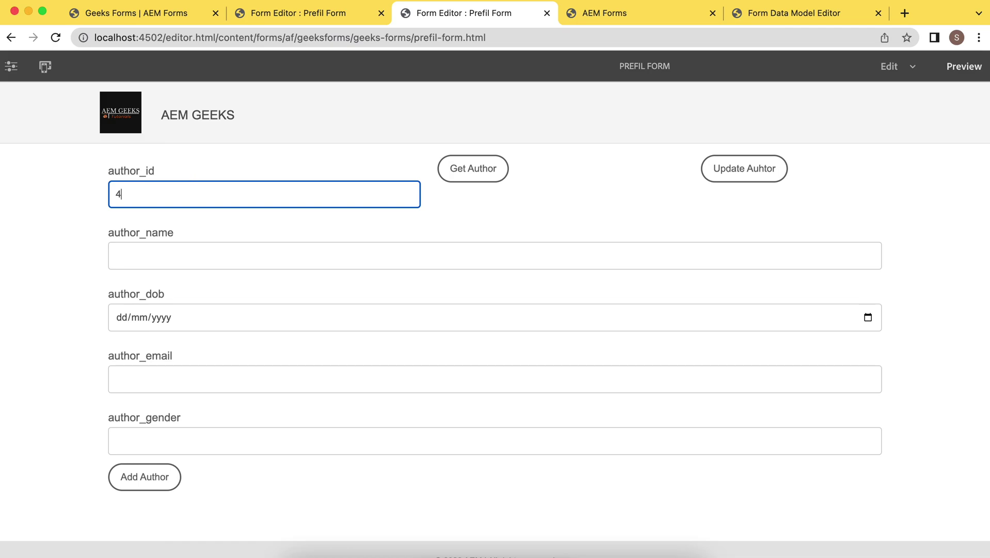
pyautogui.click(478, 176)
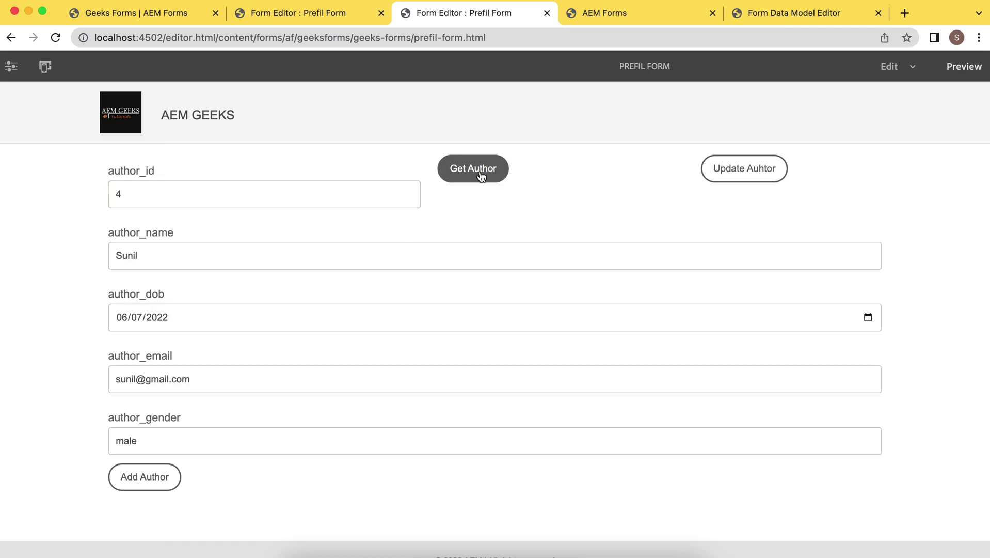
pyautogui.click(168, 258)
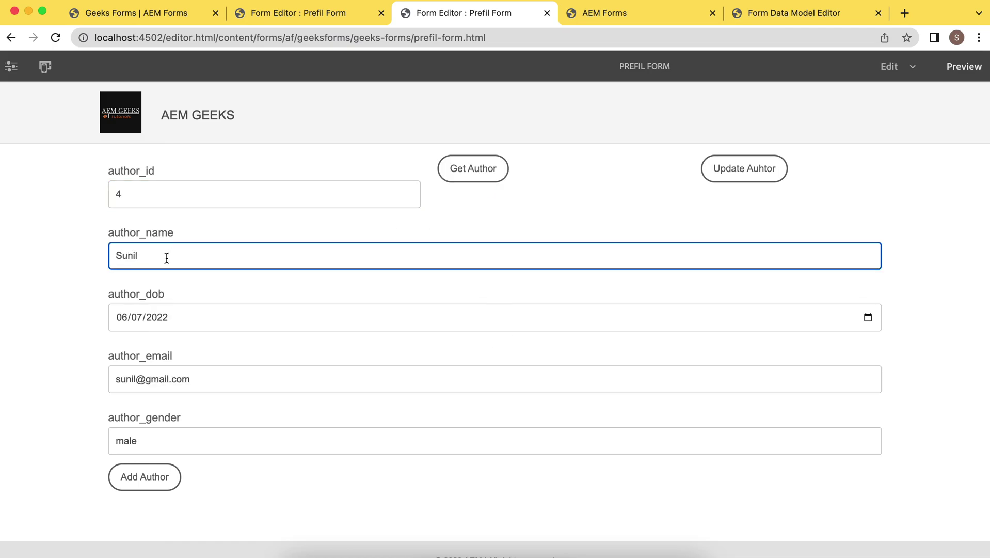
pyautogui.press('BackSpace')
pyautogui.press('BackSpace')
pyautogui.press('BackSpace')
pyautogui.press('BackSpace')
pyautogui.press('BackSpace')
pyautogui.write('AEM Auhtor')
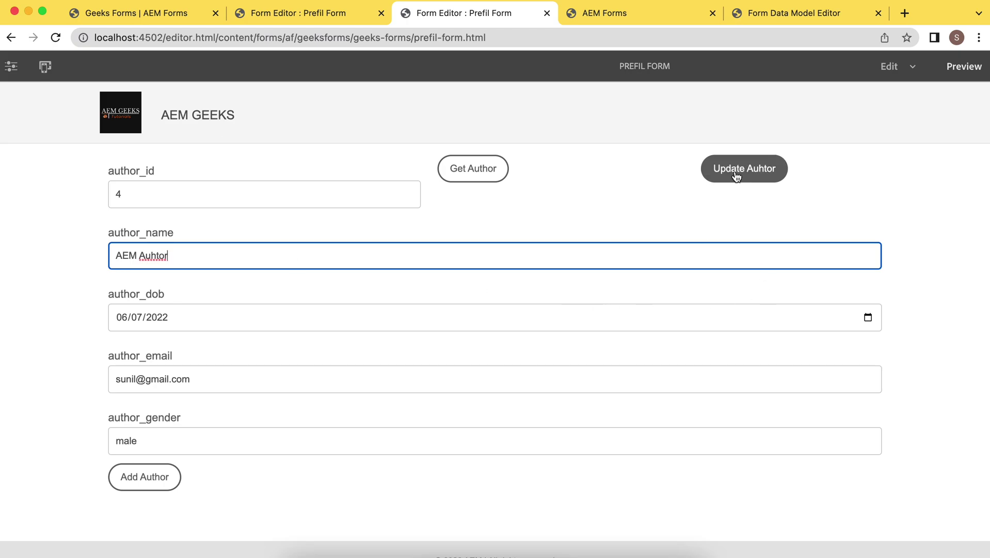
pyautogui.click(737, 176)
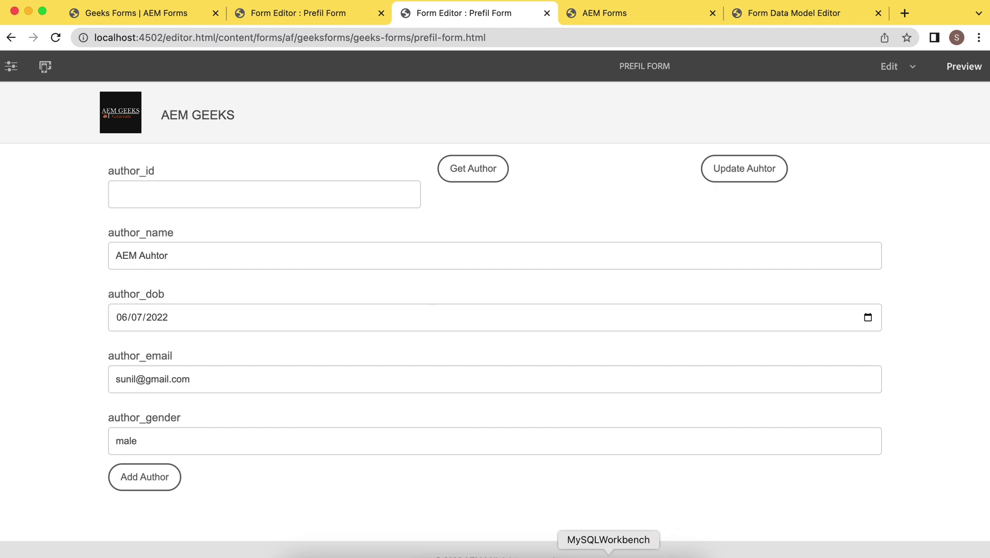
# Step: Check that row 4's author_name in the MySQL authors table reads 'AEM Auhtor', then return to the form's author_id field
pyautogui.click(609, 553)
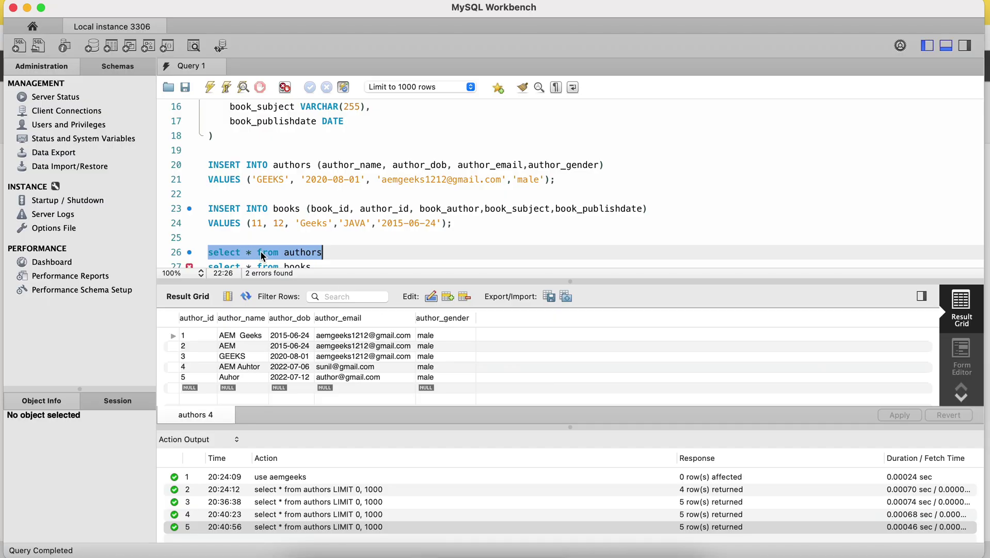
pyautogui.click(237, 369)
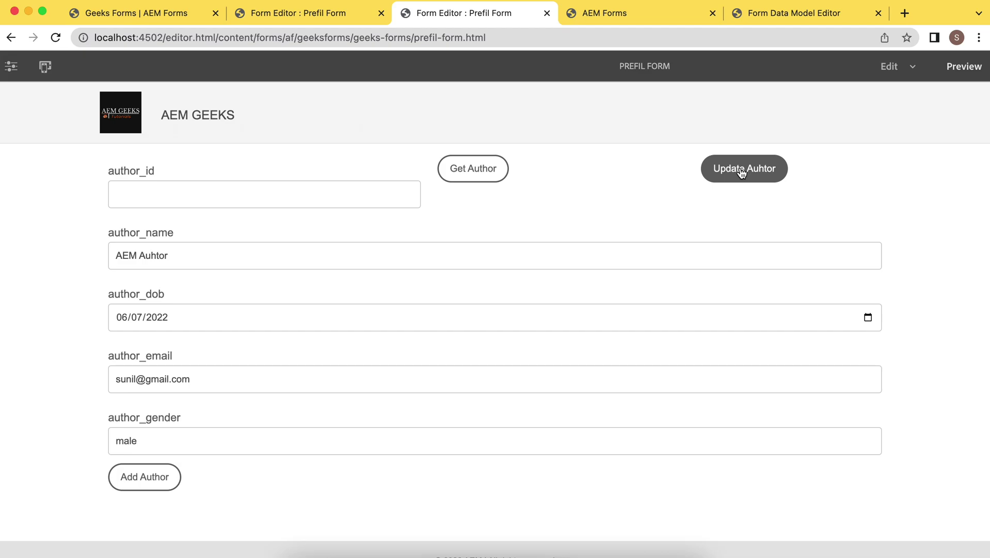
pyautogui.click(319, 187)
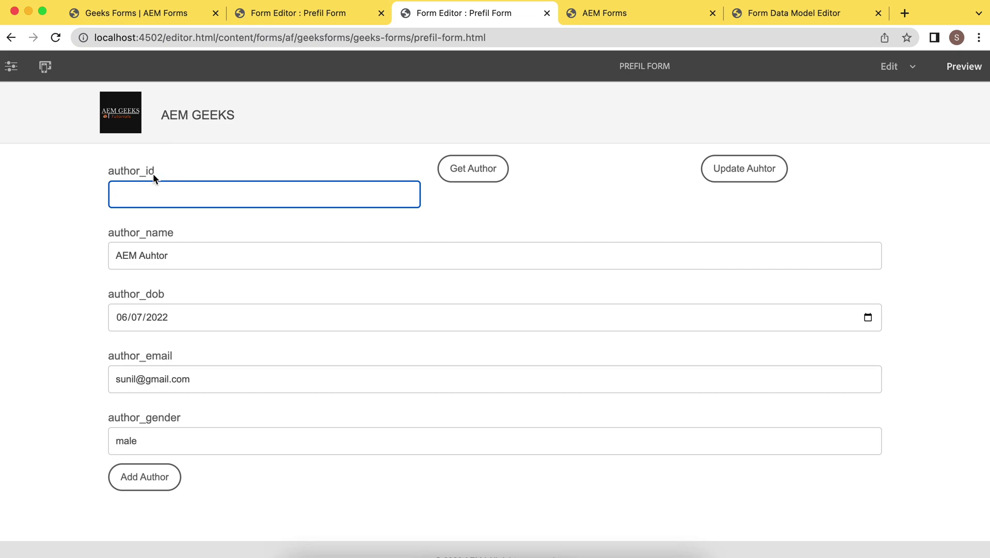